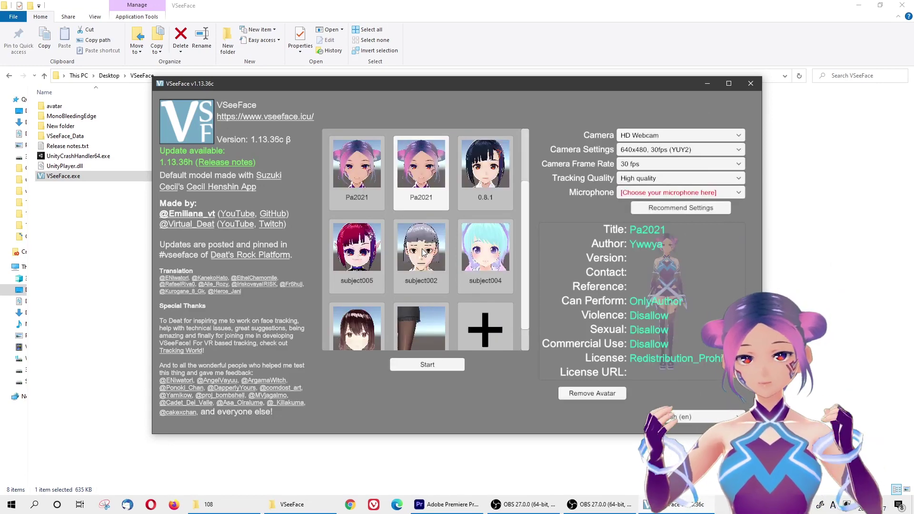
- Load the Pa2021 avatar in VSeeFace with the Microphone (Realtek(R) Audio) input and start tracking
click(680, 192)
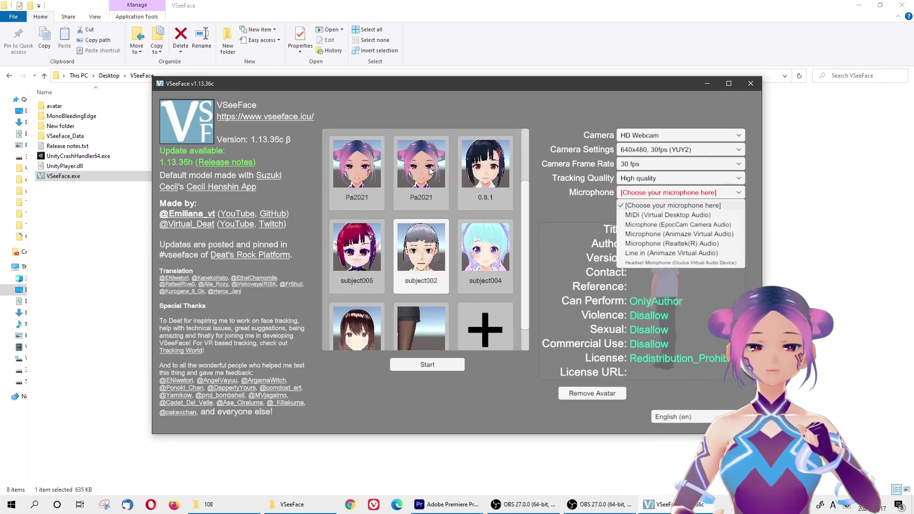
click(678, 191)
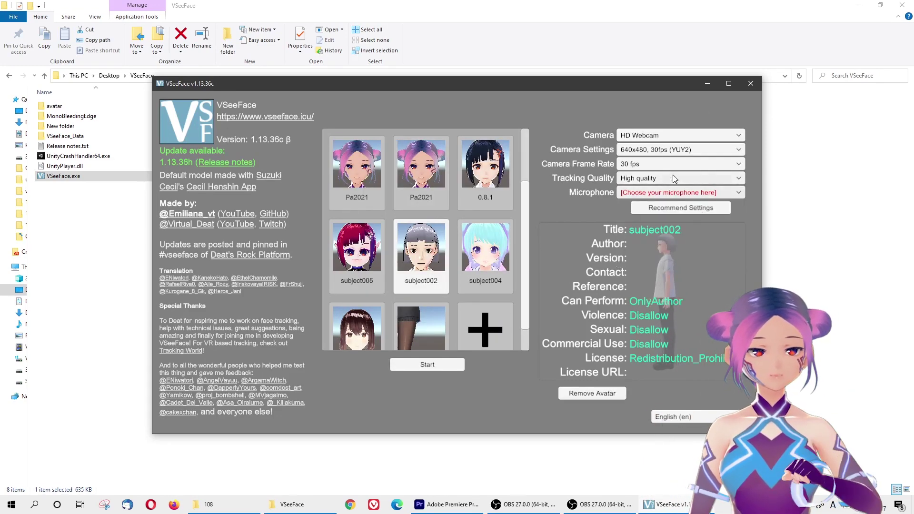
click(412, 177)
click(697, 194)
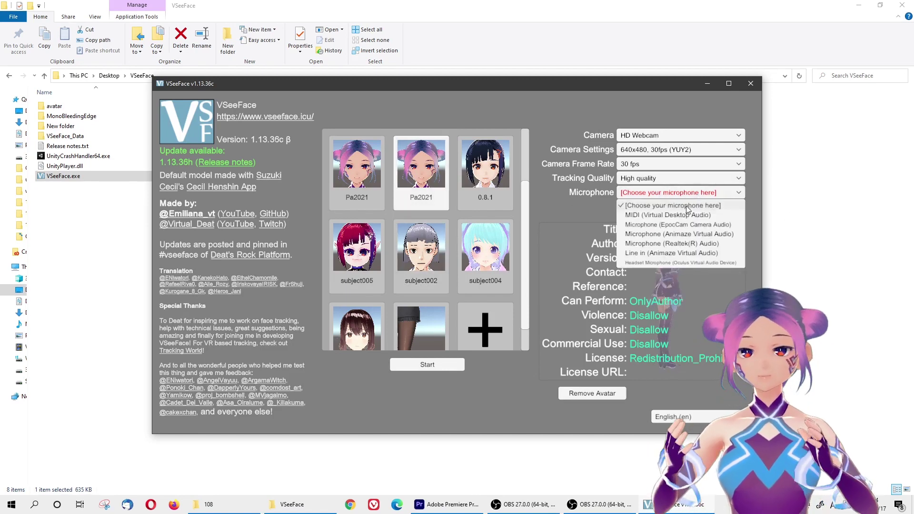
click(672, 243)
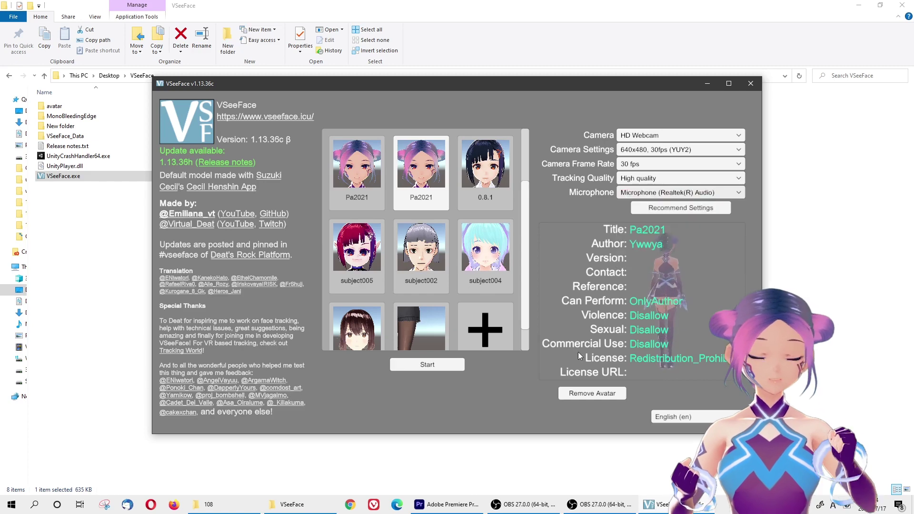
click(423, 364)
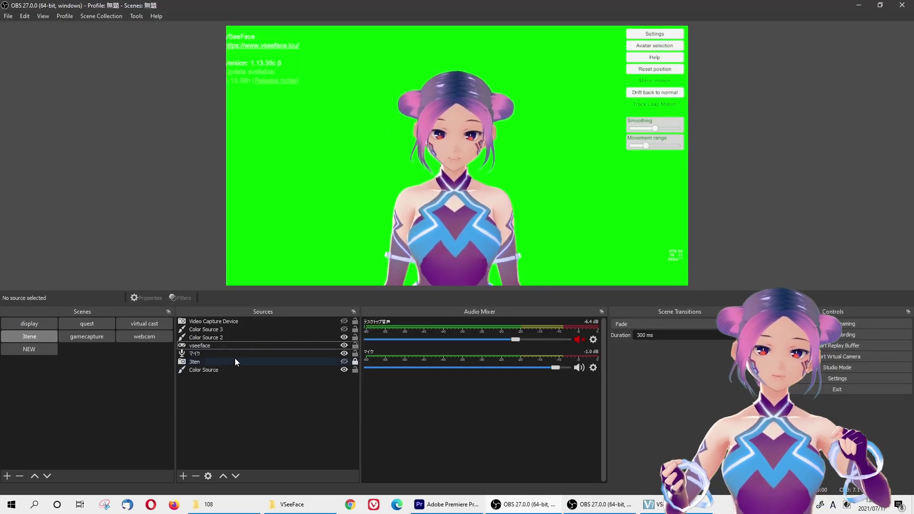
- Toggle Allow Transparency off and back on in the vseeface capture's properties and confirm
click(228, 344)
right_click(227, 342)
click(237, 339)
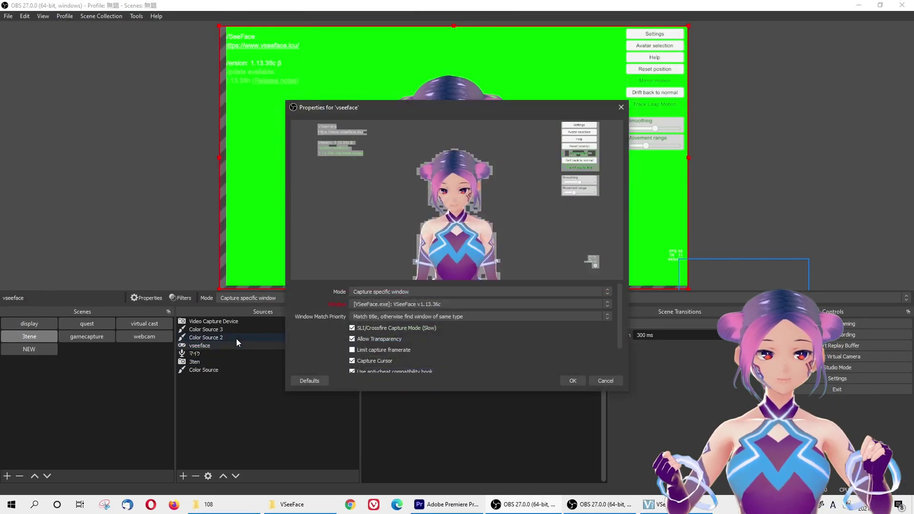
click(353, 339)
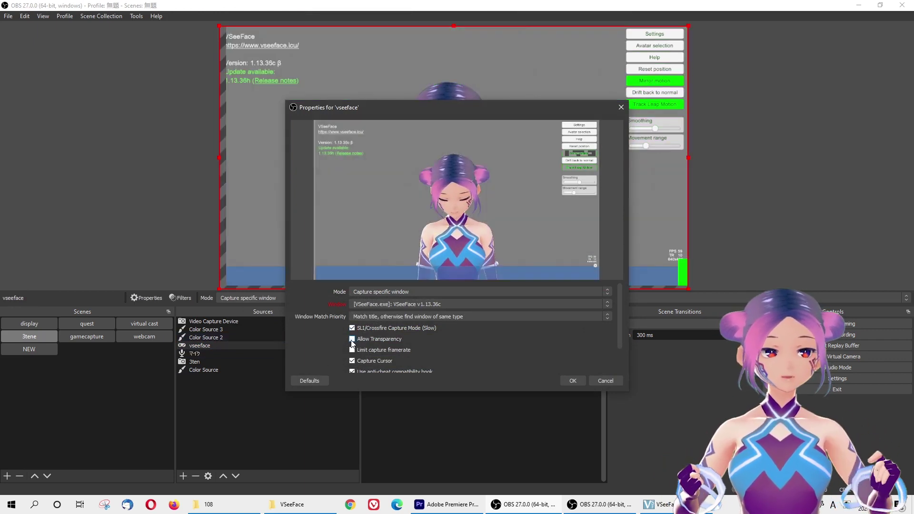
click(352, 339)
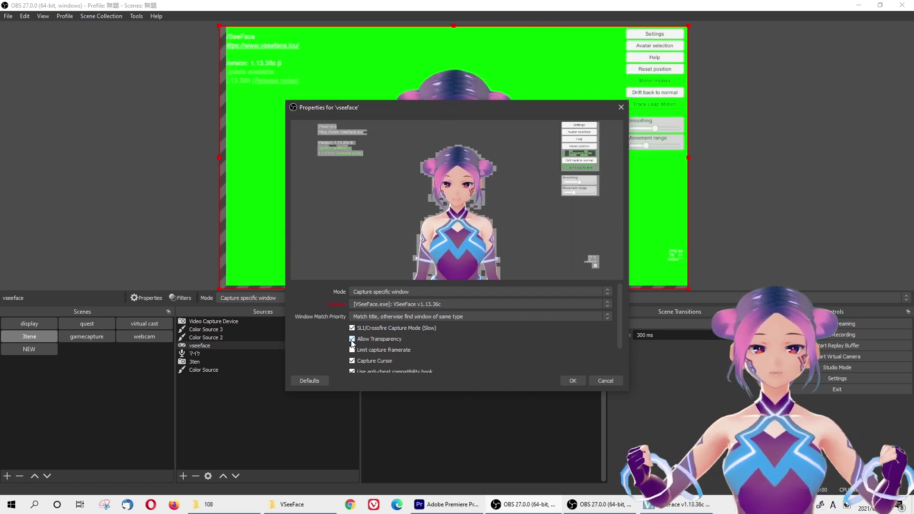
drag(417, 115, 691, 82)
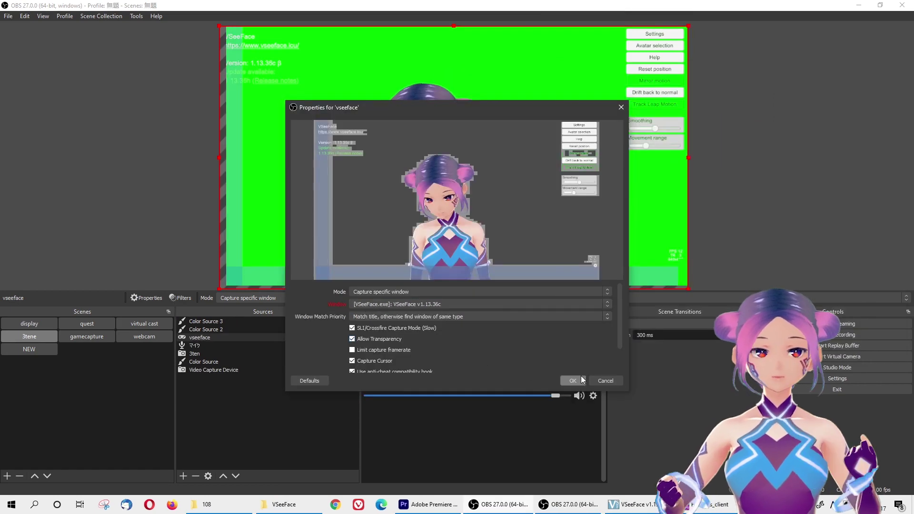
click(575, 377)
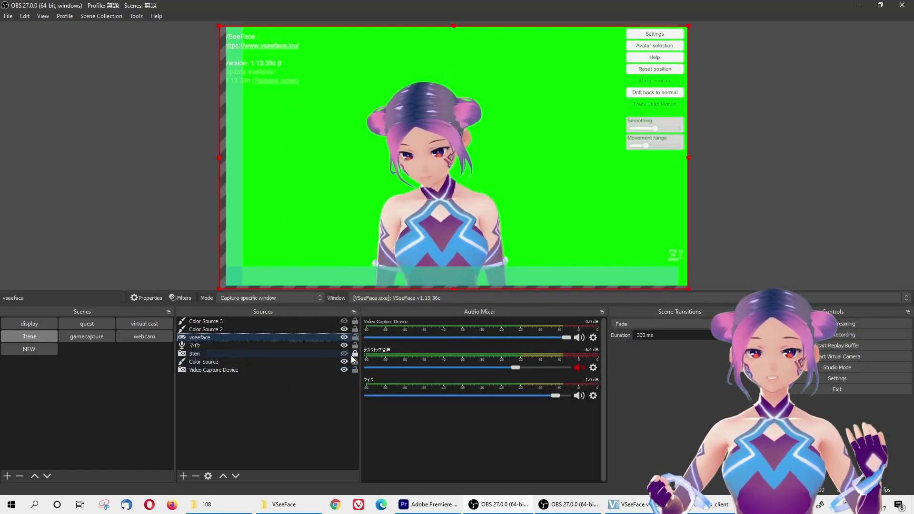
- Hide the green Color Source fill, lock the 3ten source, and briefly check the VSeeFace window
click(344, 362)
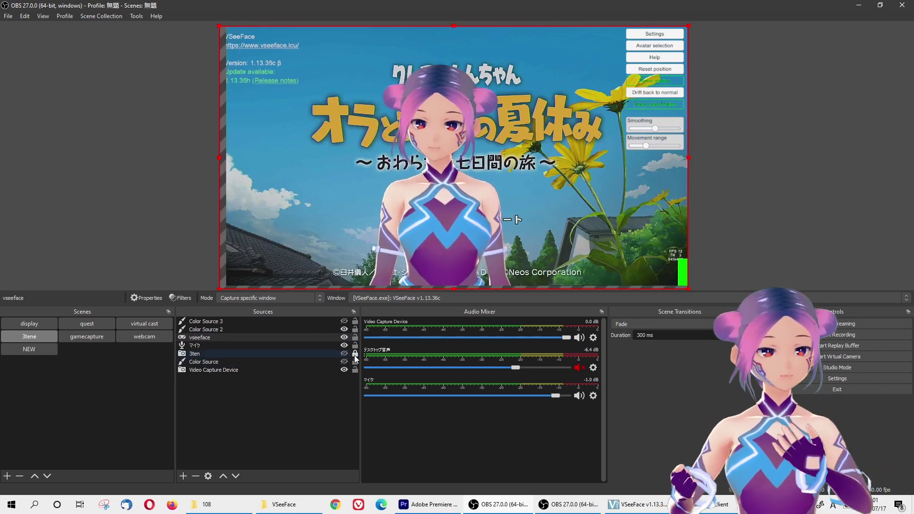
click(355, 354)
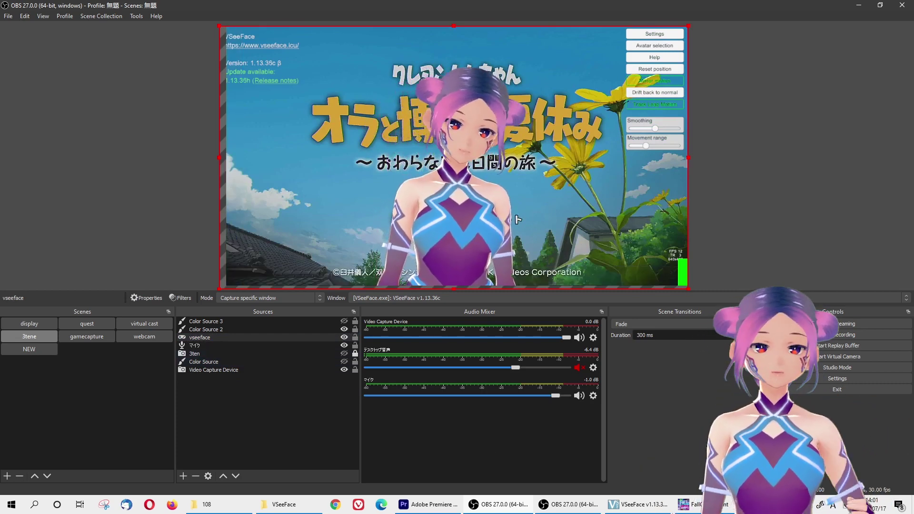
right_click(728, 505)
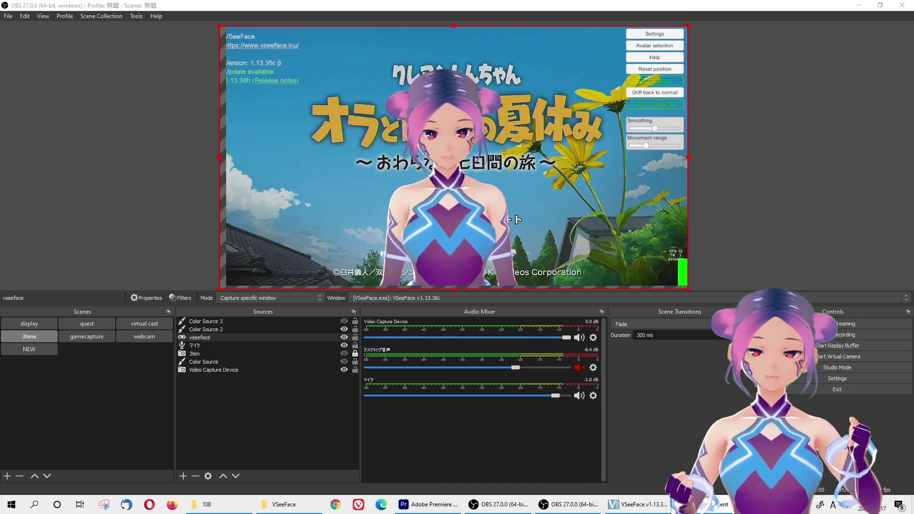
key(Escape)
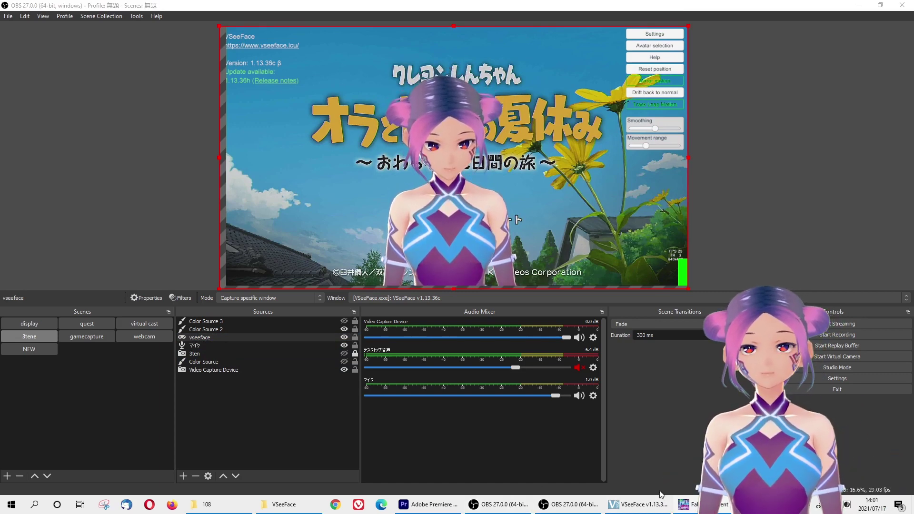
mouse_move(640, 505)
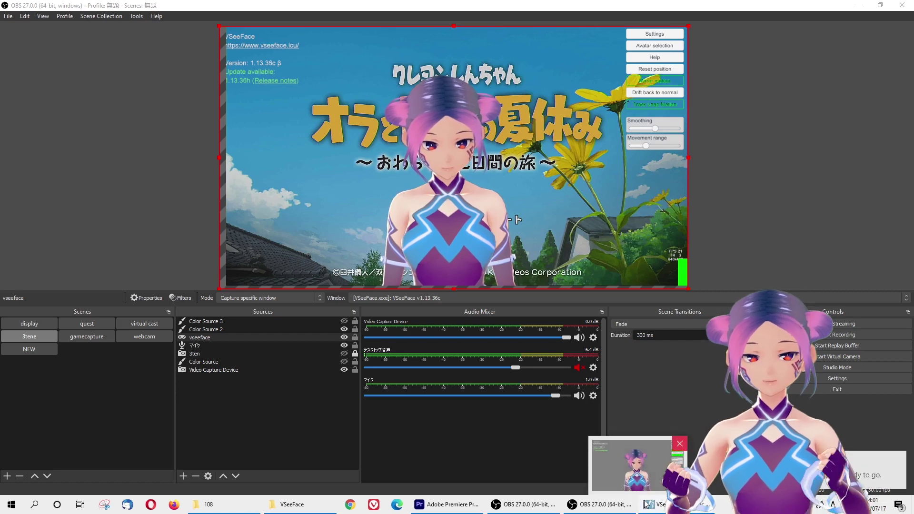
click(649, 502)
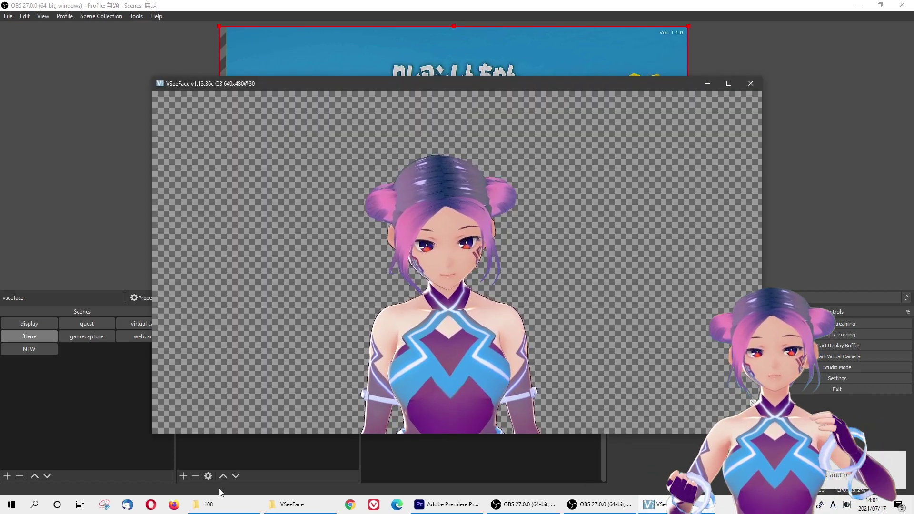
click(227, 453)
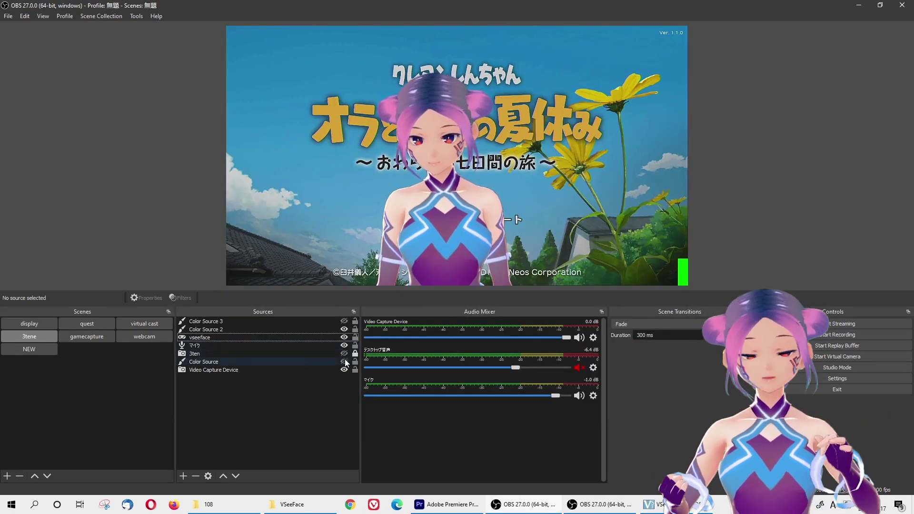
- Create a new Color Source named 00ff00
right_click(262, 424)
mouse_move(333, 429)
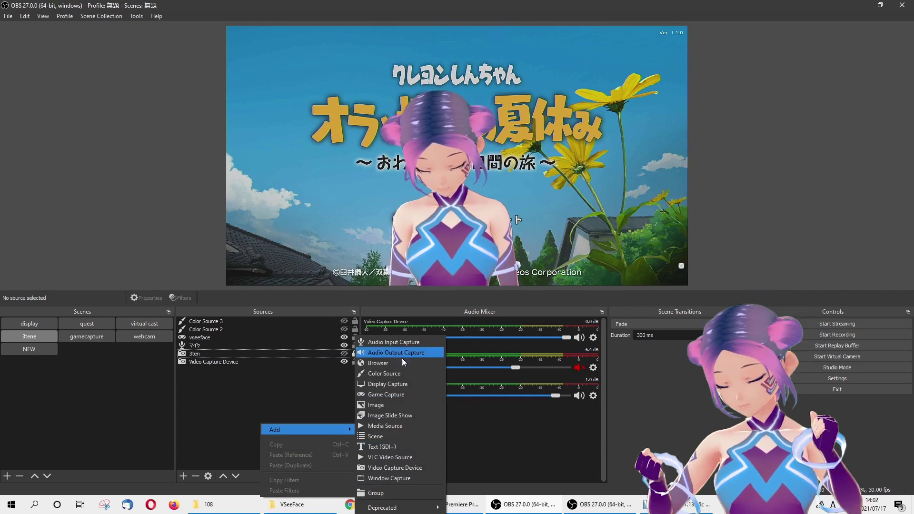
click(395, 373)
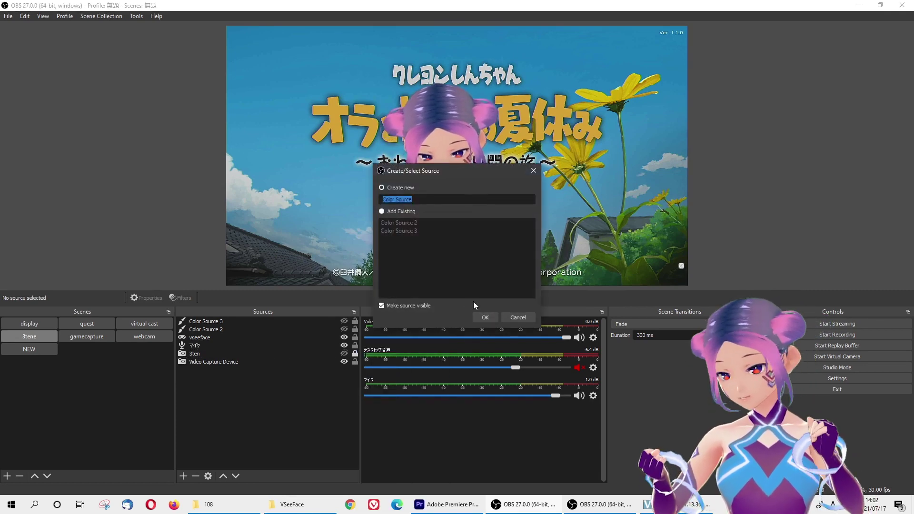
text(gren)
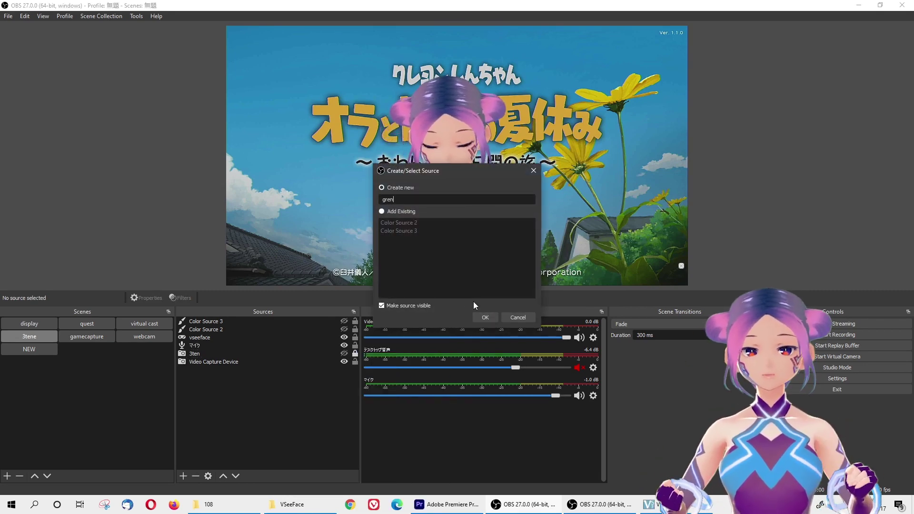
key(BackSpace)
key(BackSpace)
key(BackSpace)
key(BackSpace)
text(00)
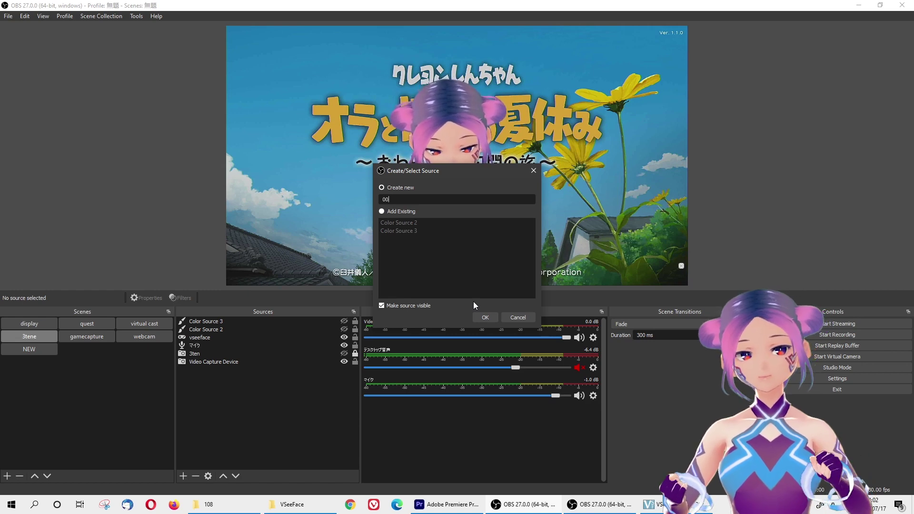
text(ff00)
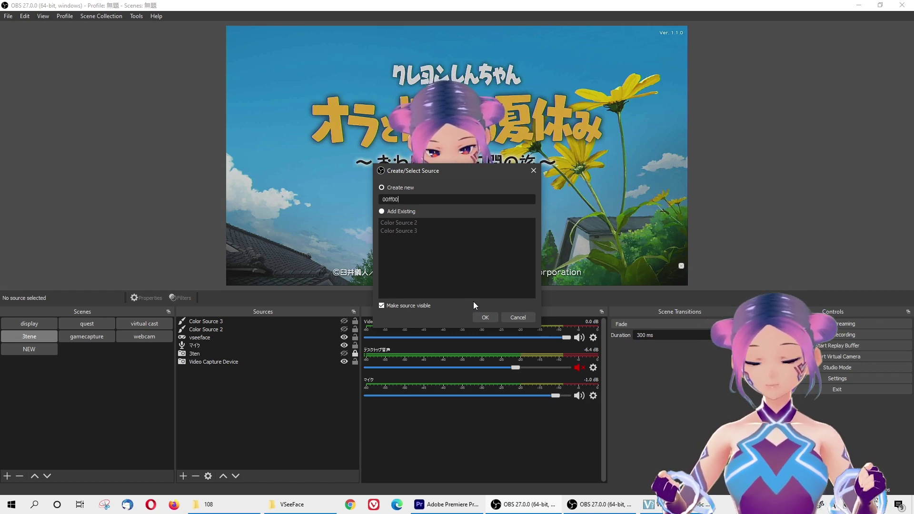
key(Return)
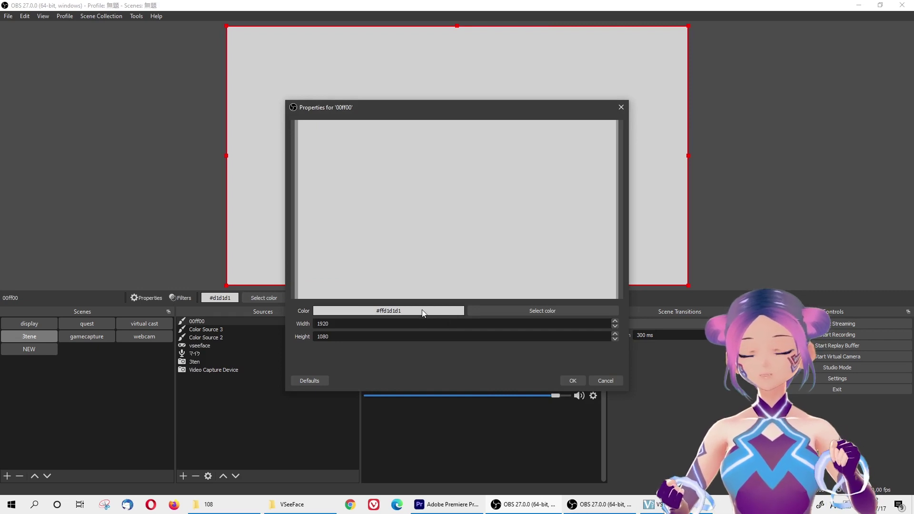
- Set the 00ff00 source's colour to pure green #00ff00 and move it beneath the avatar
click(506, 310)
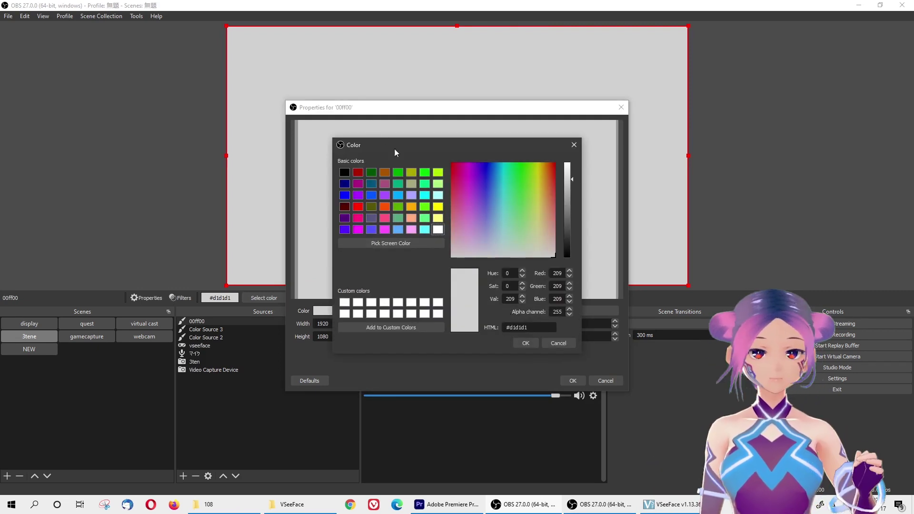
click(424, 174)
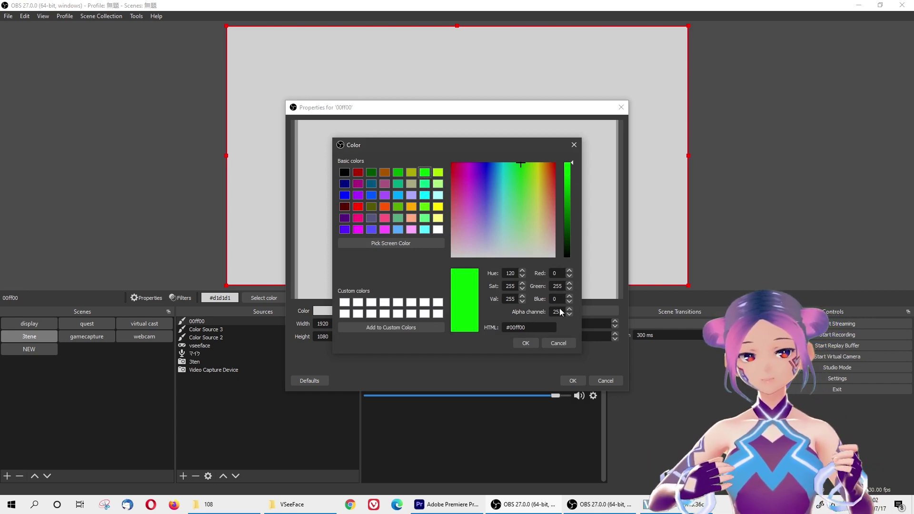
click(526, 344)
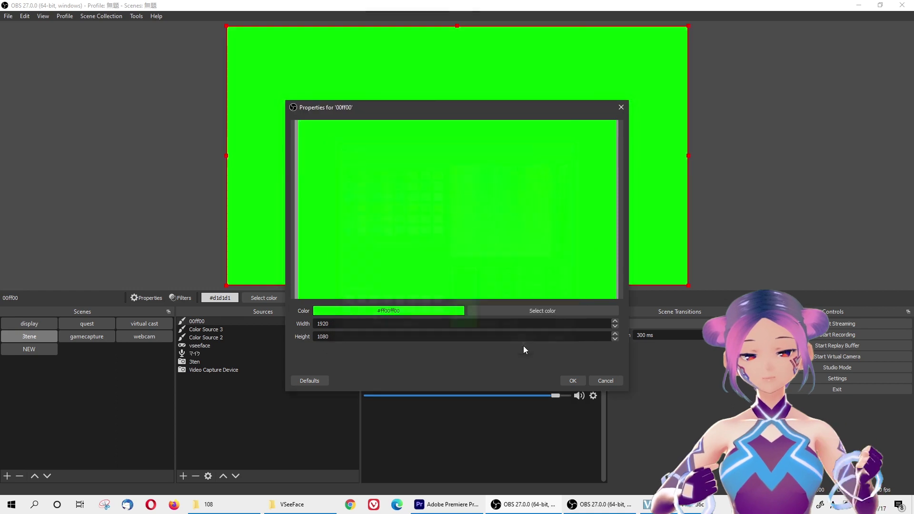
click(572, 381)
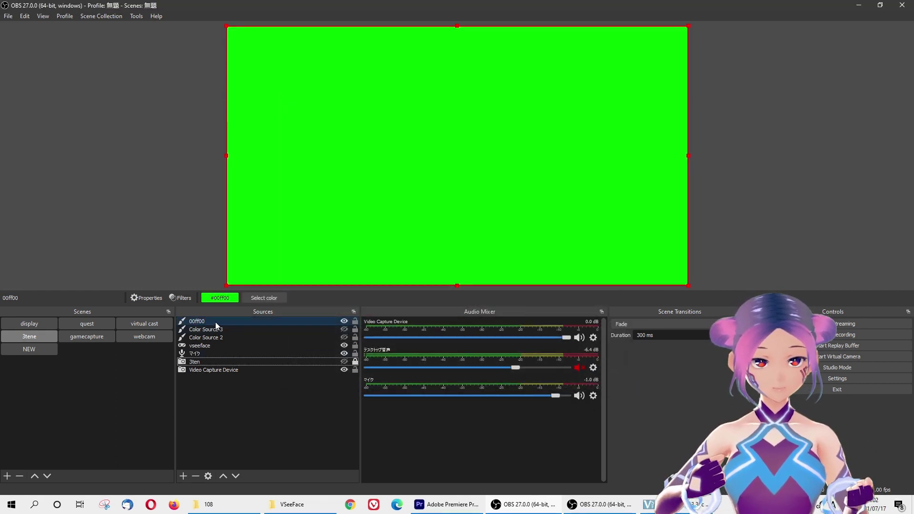
drag(215, 322, 213, 367)
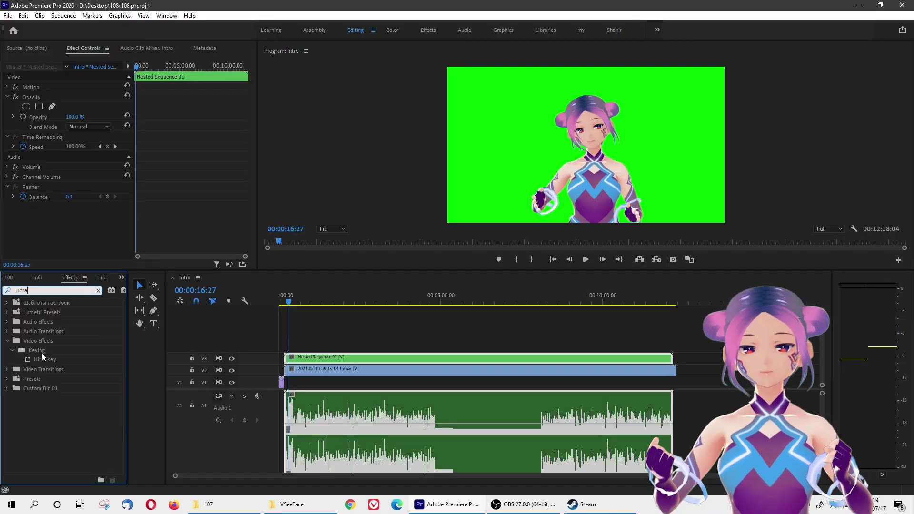
- Apply Ultra Key to the Nested Sequence 01 clip, sample the green as Key Color, and review playback
drag(42, 360, 302, 360)
click(83, 197)
click(523, 137)
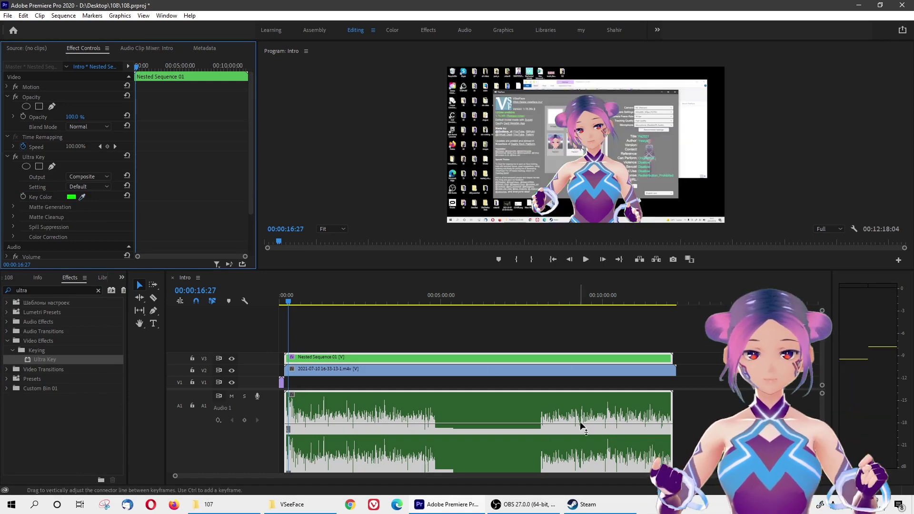
key(space)
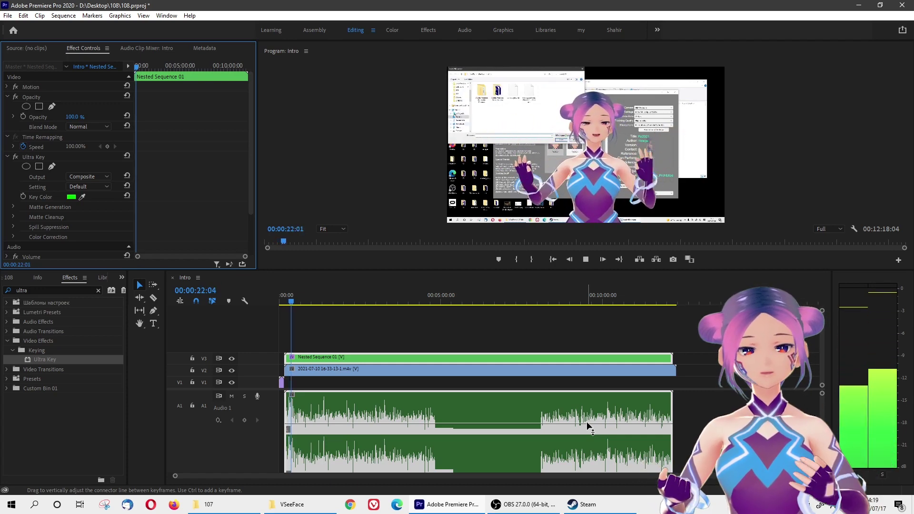
key(space)
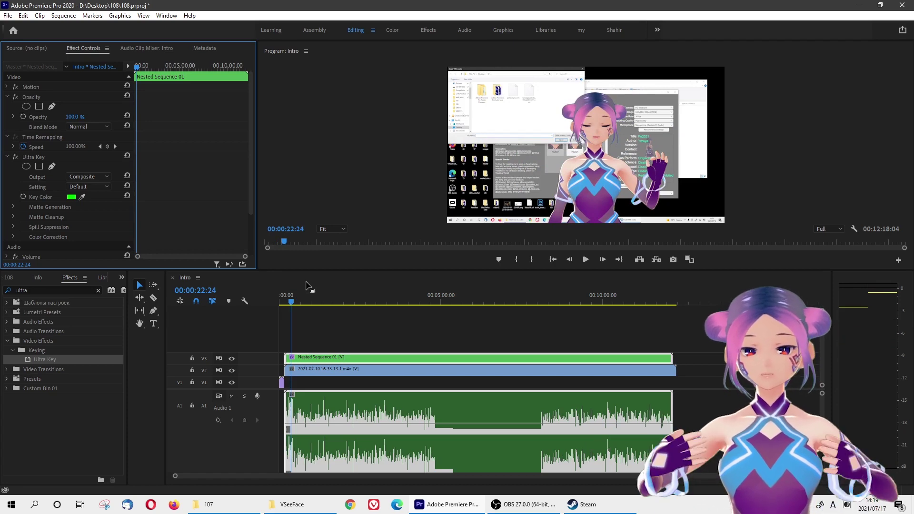
click(320, 301)
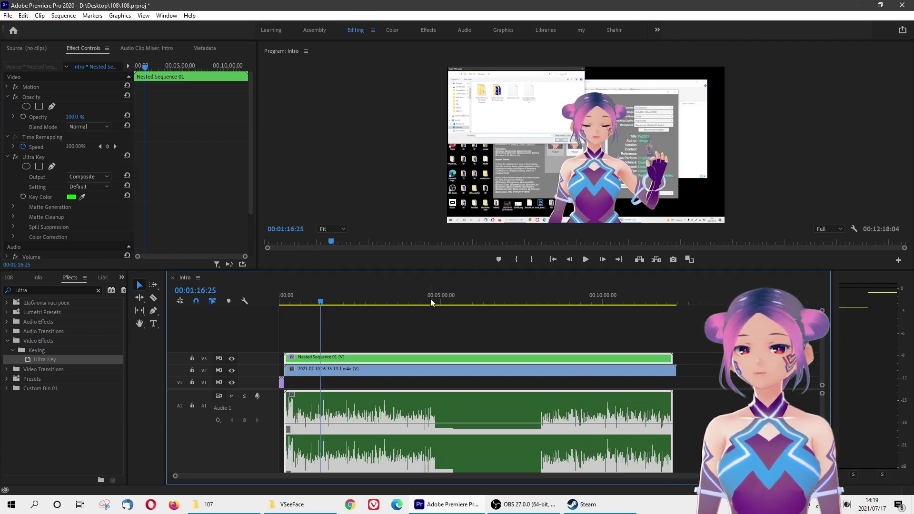
click(430, 302)
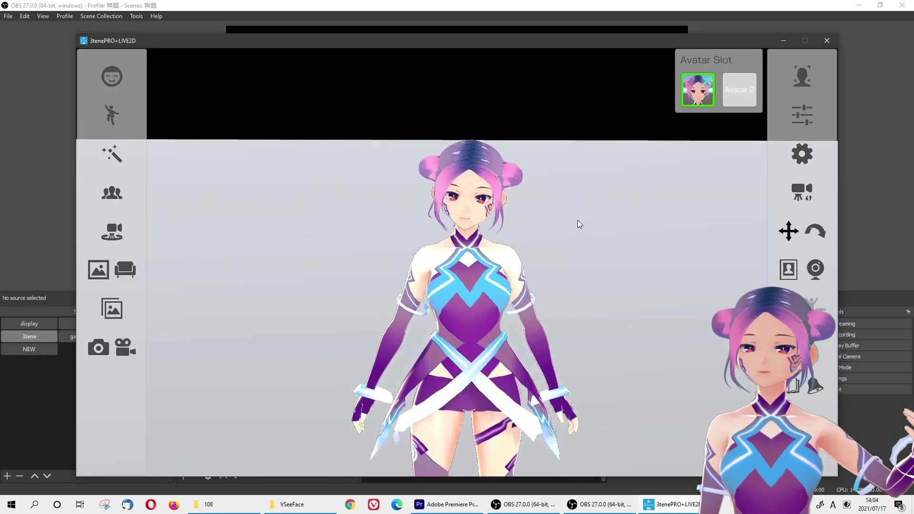
- Switch 3tene's face tracking device to Web camera (HD Webcam) in Adjust Avatar settings and save
scroll(579, 224, up, 3)
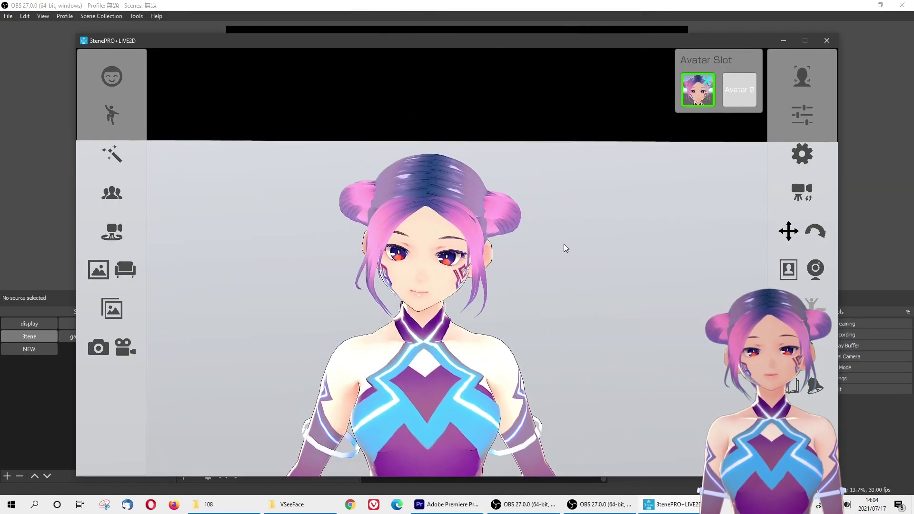
click(801, 77)
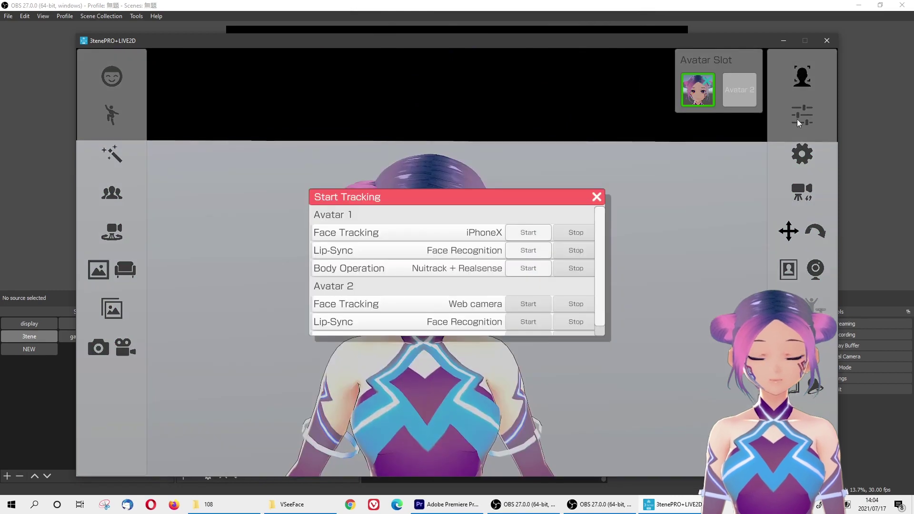
click(597, 197)
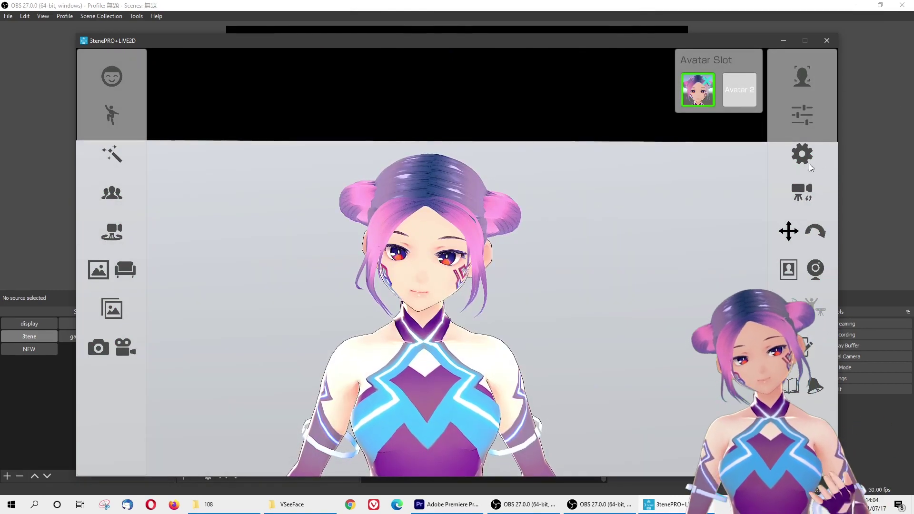
click(802, 156)
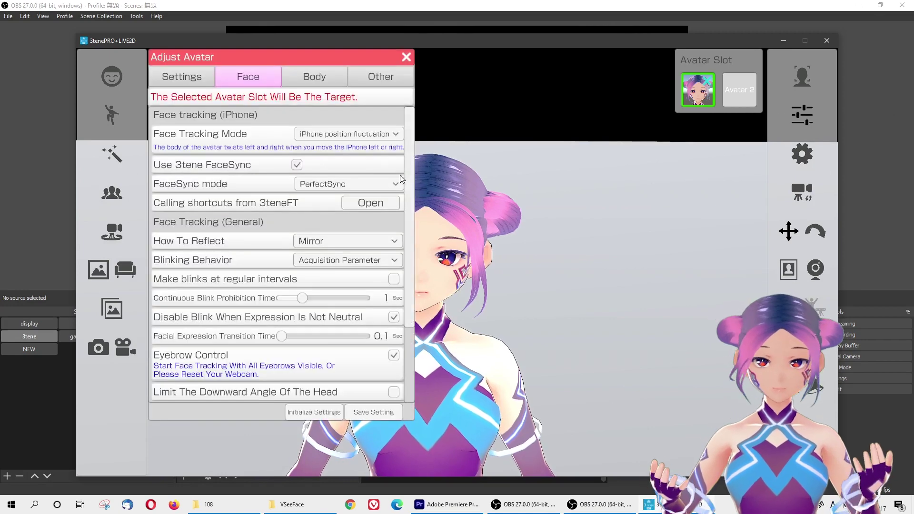
click(368, 135)
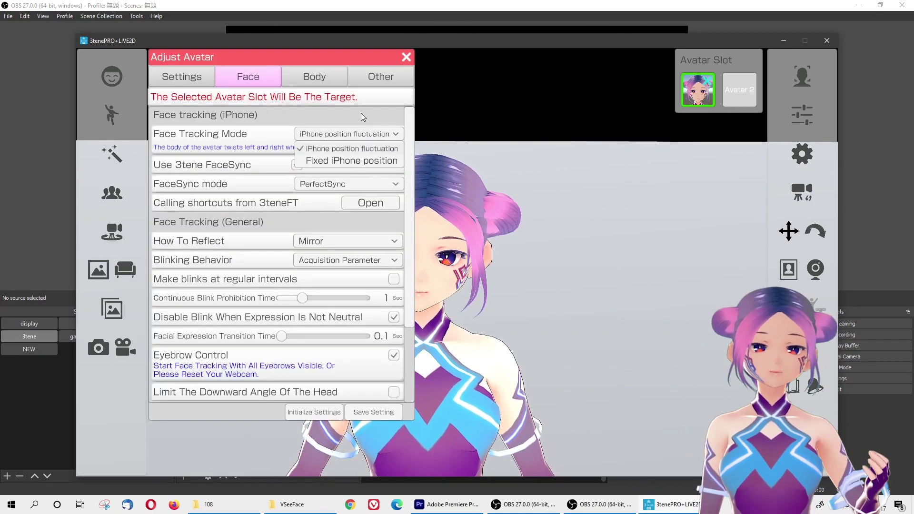
click(362, 117)
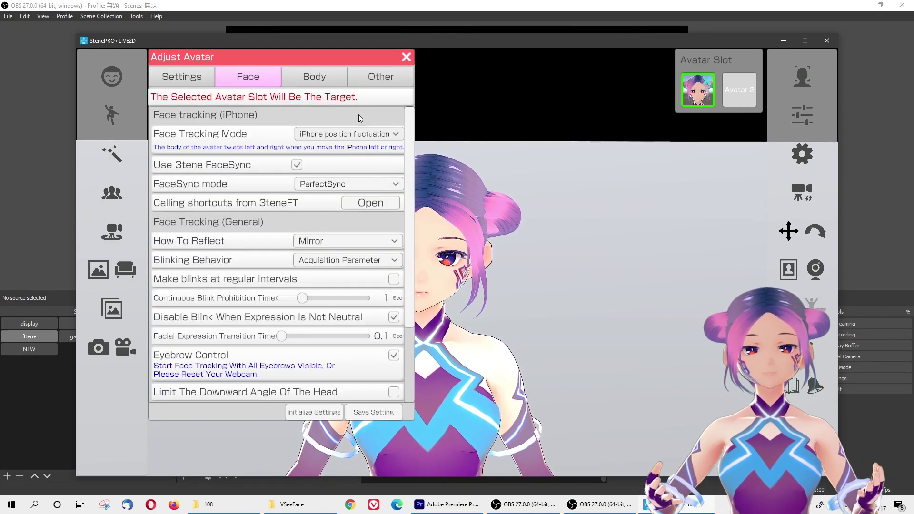
click(191, 82)
click(328, 188)
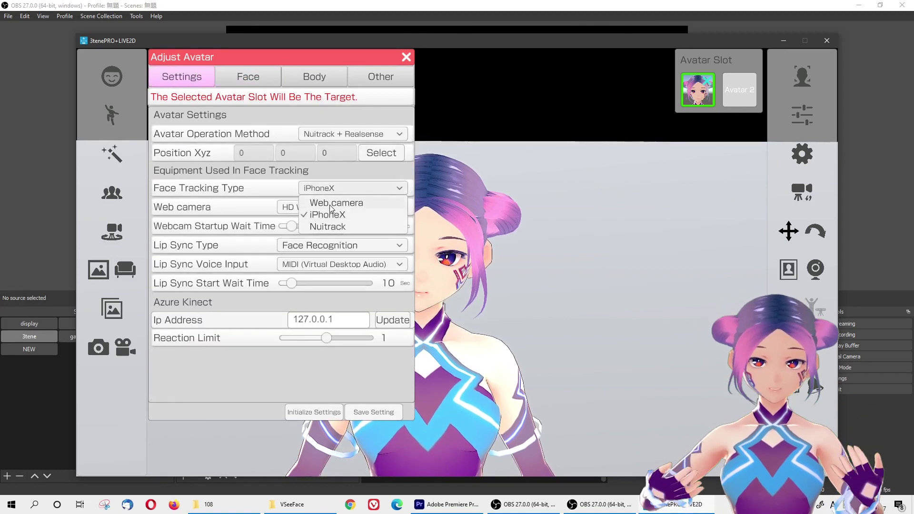
click(332, 204)
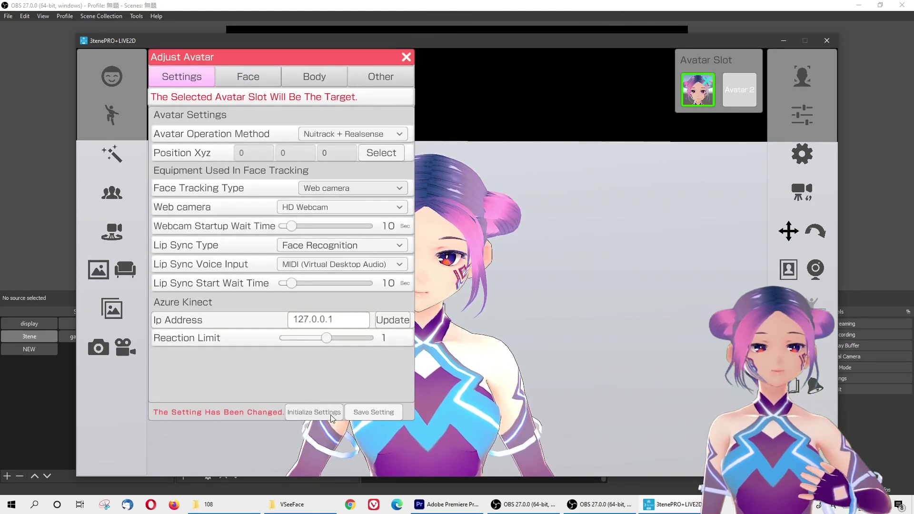
click(374, 412)
click(406, 57)
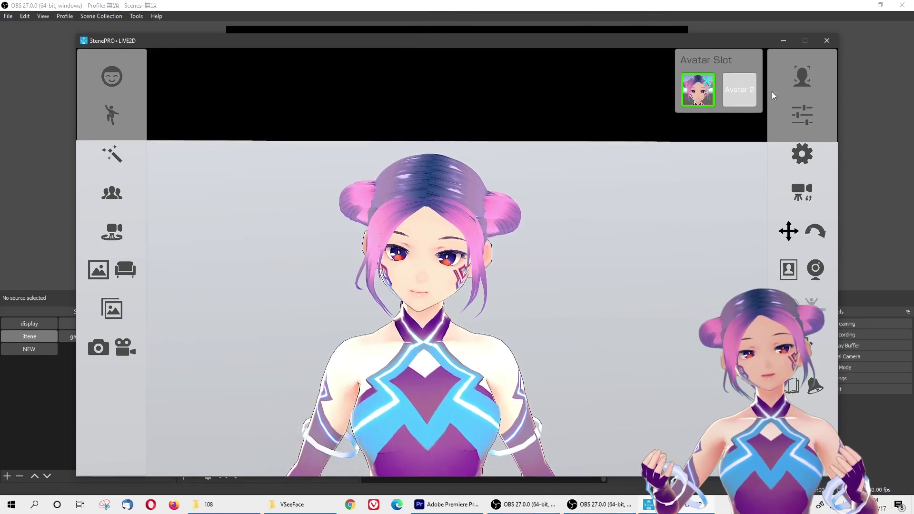
- Start Face Tracking and Lip-Sync for Avatar 1 in 3tene's Start Tracking options
click(808, 81)
click(527, 234)
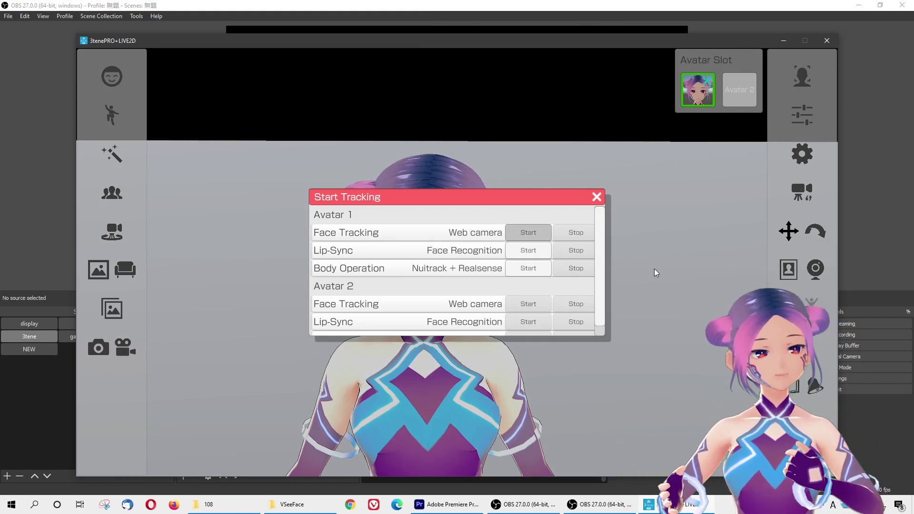
click(532, 252)
click(596, 198)
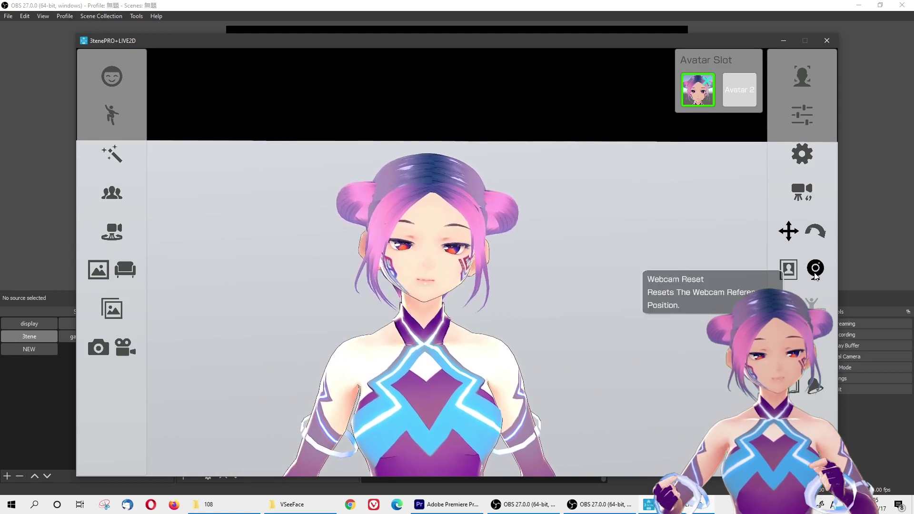
- Reset the webcam reference position for Avatar 1
click(814, 274)
click(800, 267)
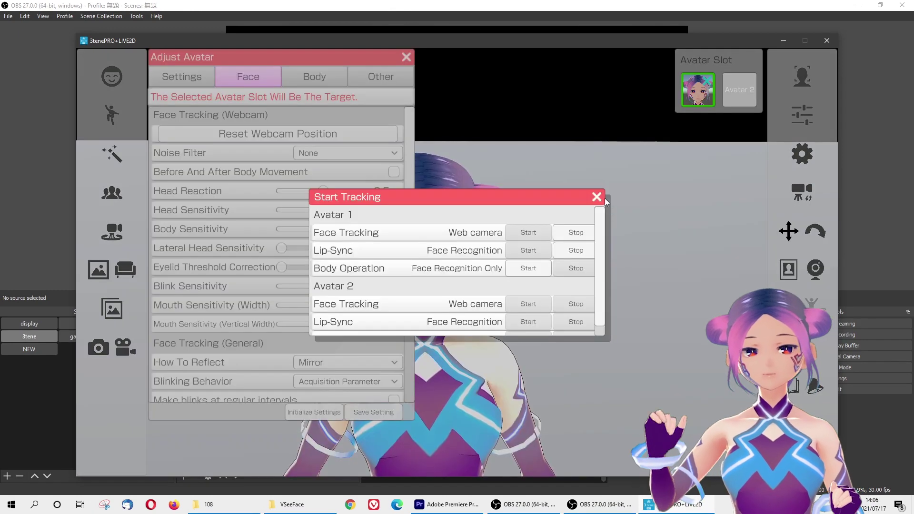
click(595, 196)
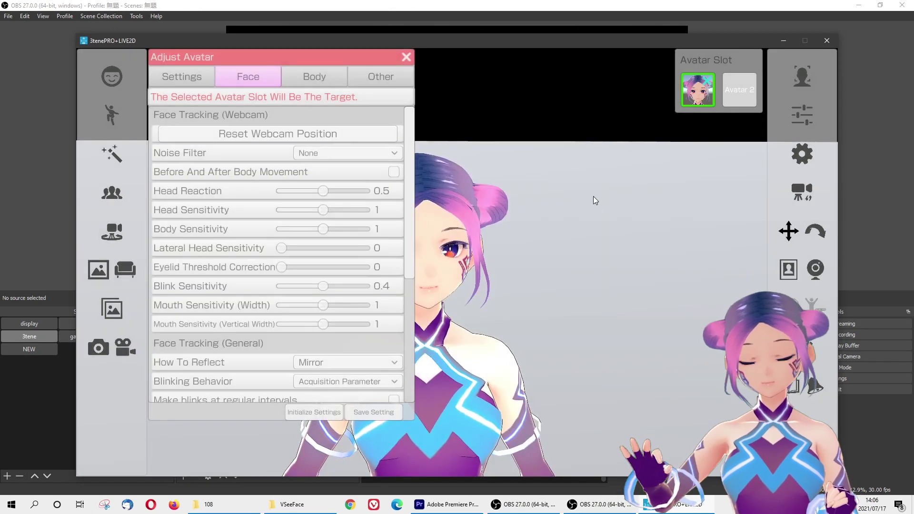
click(402, 59)
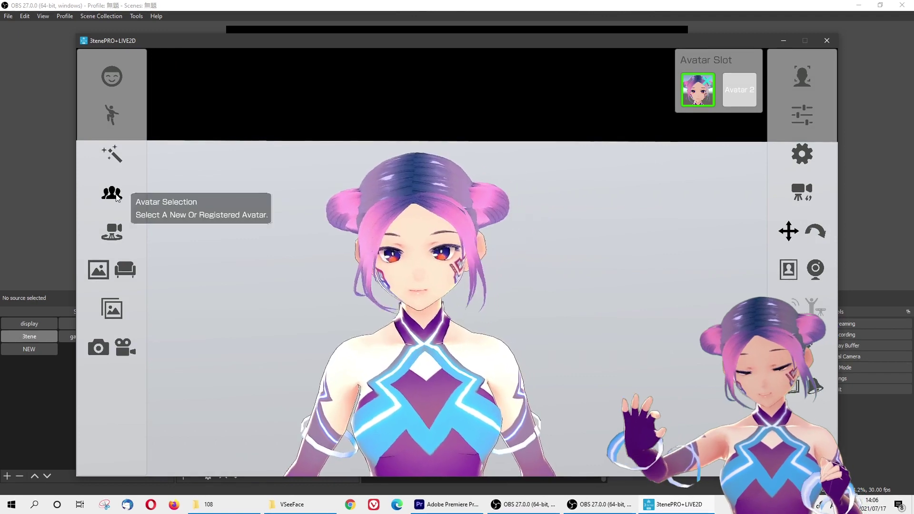
click(116, 198)
click(116, 198)
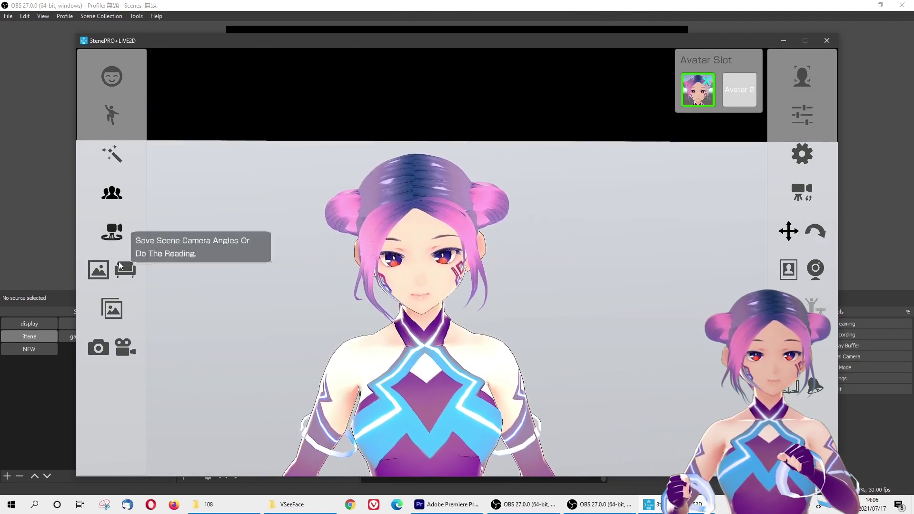
- Change 3tene's stage background to Custom color and choose the green swatch
click(98, 269)
click(266, 78)
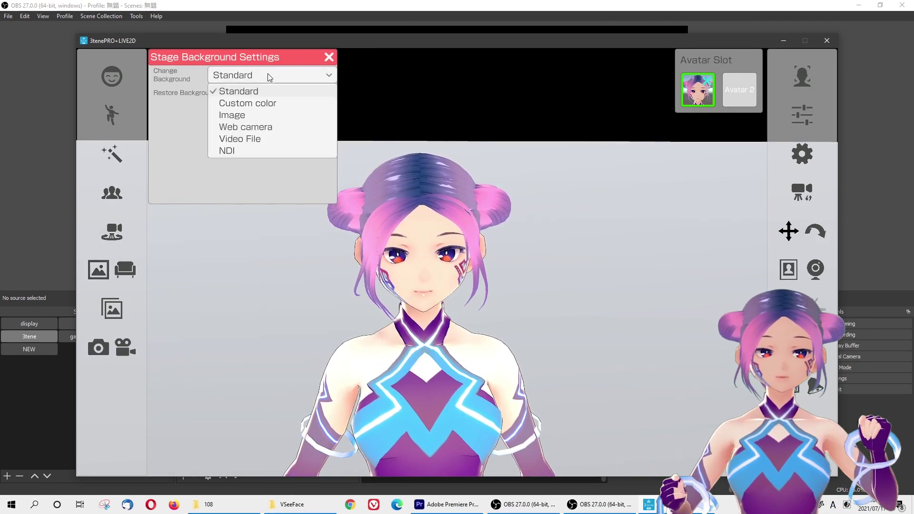
click(263, 106)
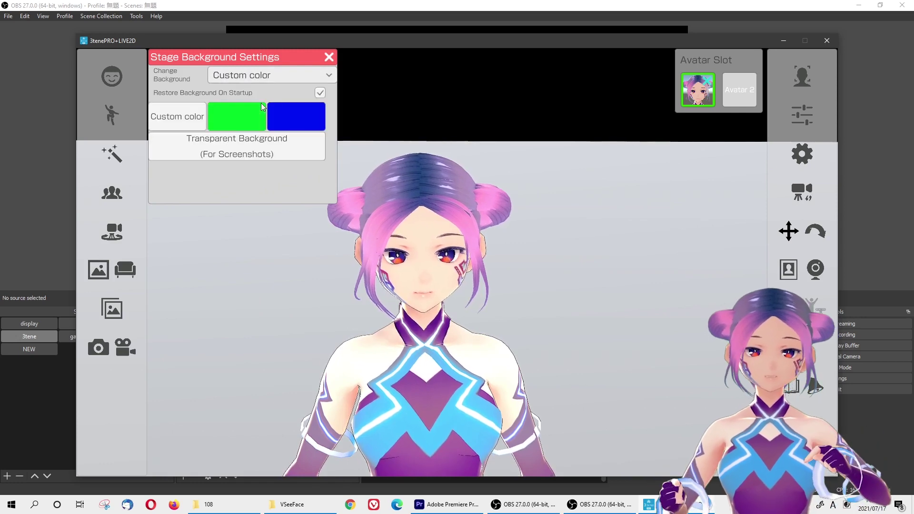
click(233, 117)
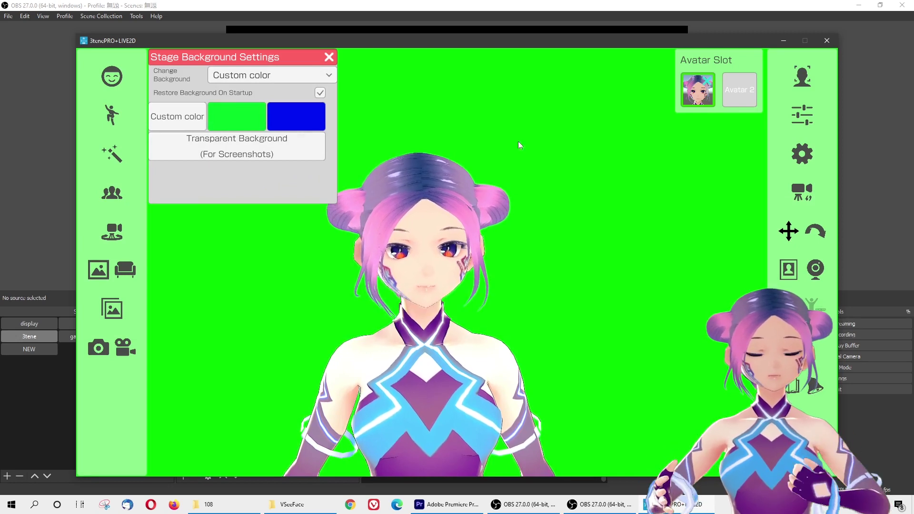
click(328, 58)
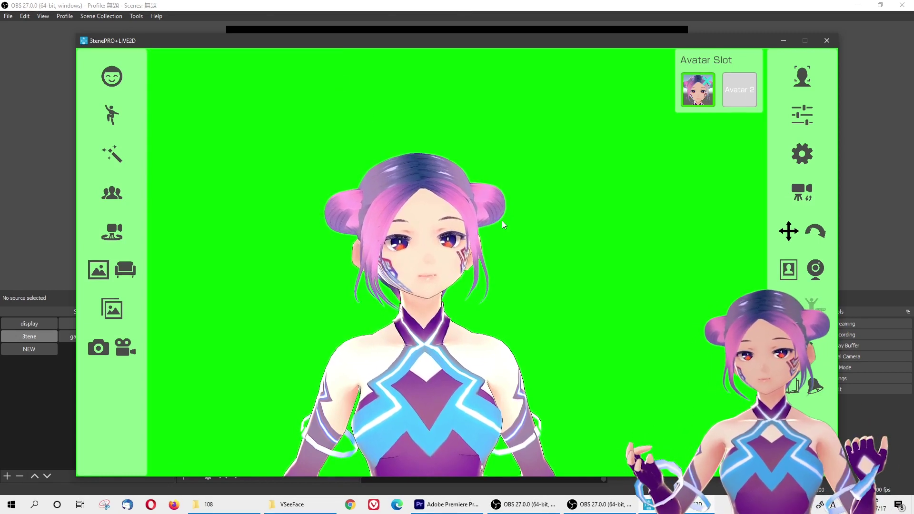
- Add a Video Capture Device source in OBS, trying the name '3tene' and dismissing the duplicate-name warning
click(545, 5)
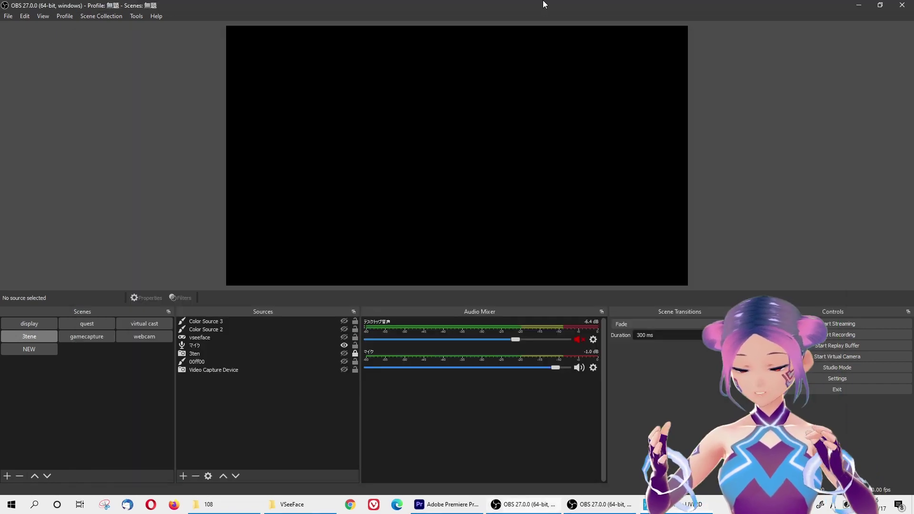
right_click(227, 381)
mouse_move(258, 389)
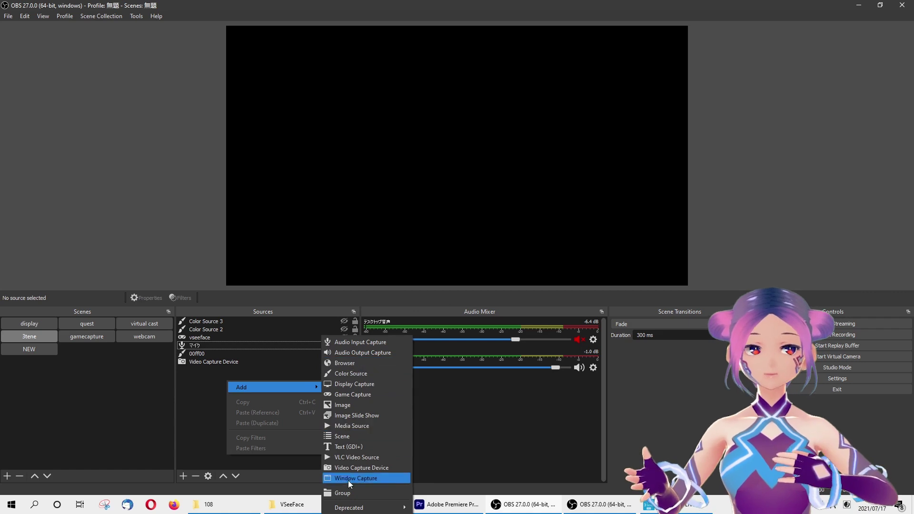
click(358, 469)
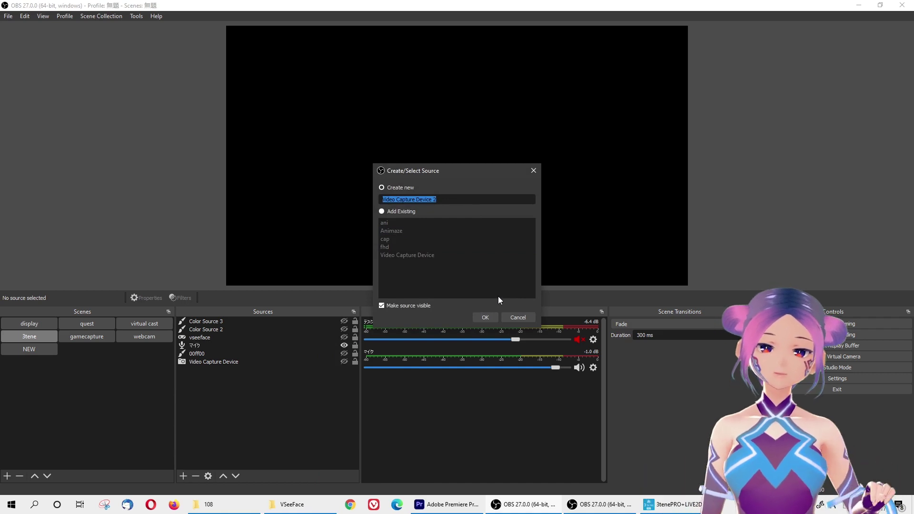
text(3tene)
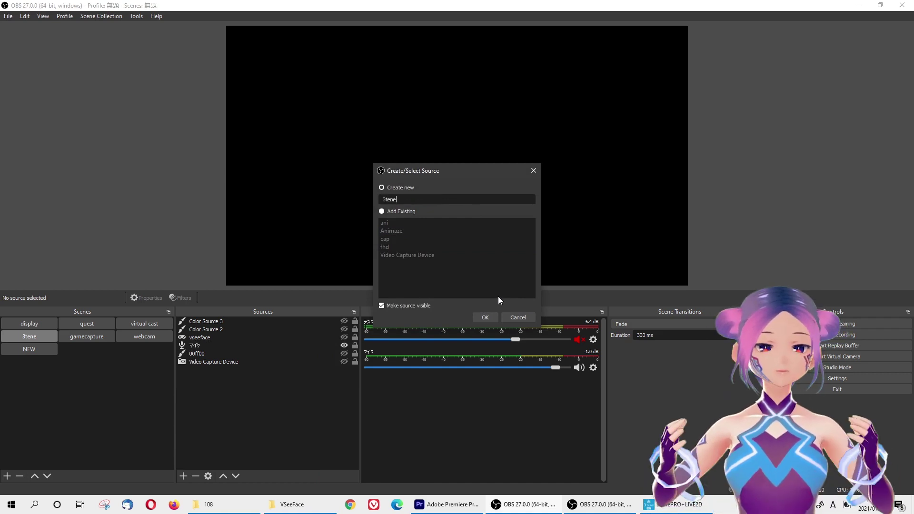
key(Return)
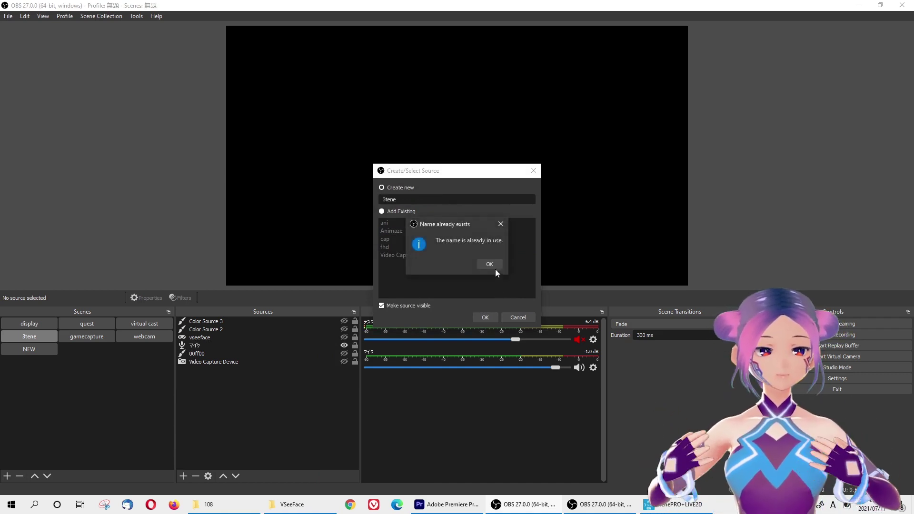
click(495, 265)
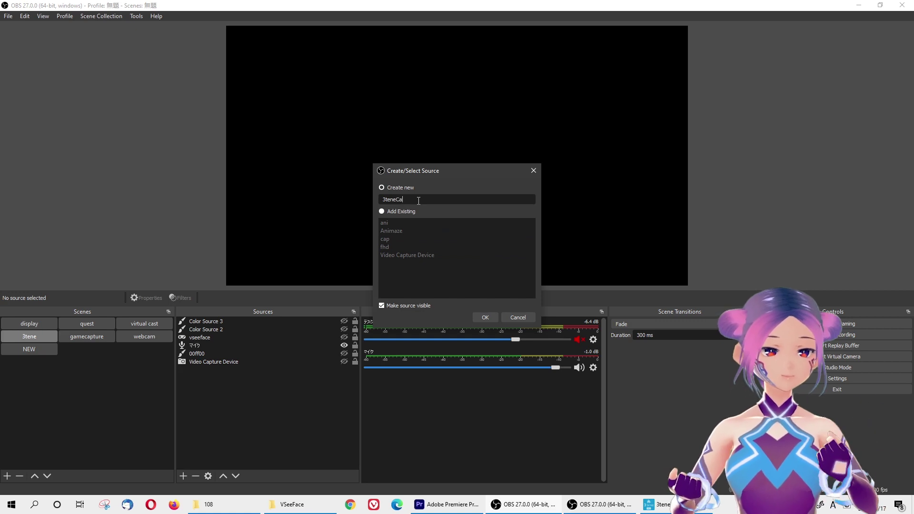
- Create the 3teneCapture source with its Device set to 3tene Screen Capture
click(493, 317)
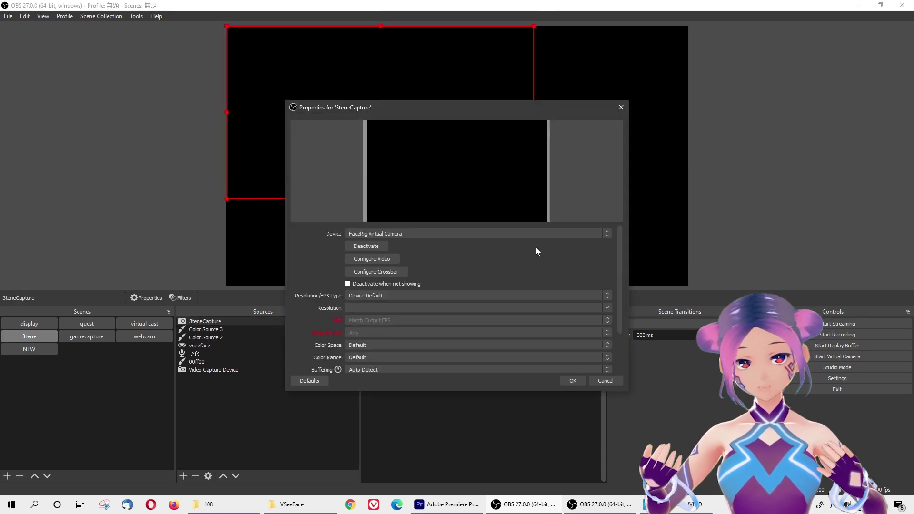
click(456, 233)
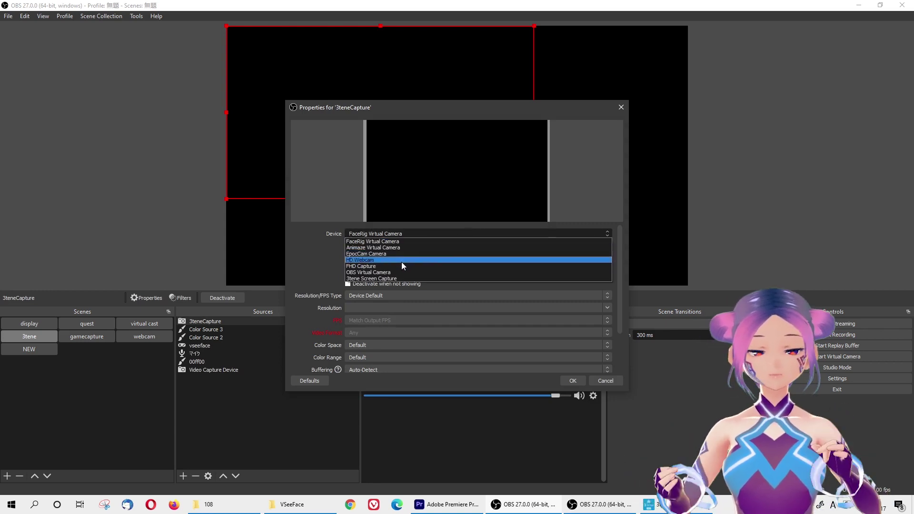
click(386, 279)
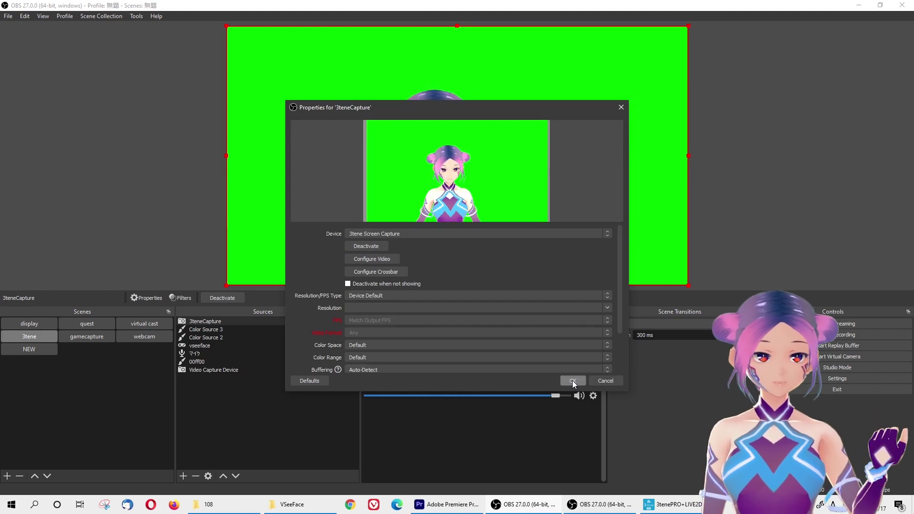
click(572, 381)
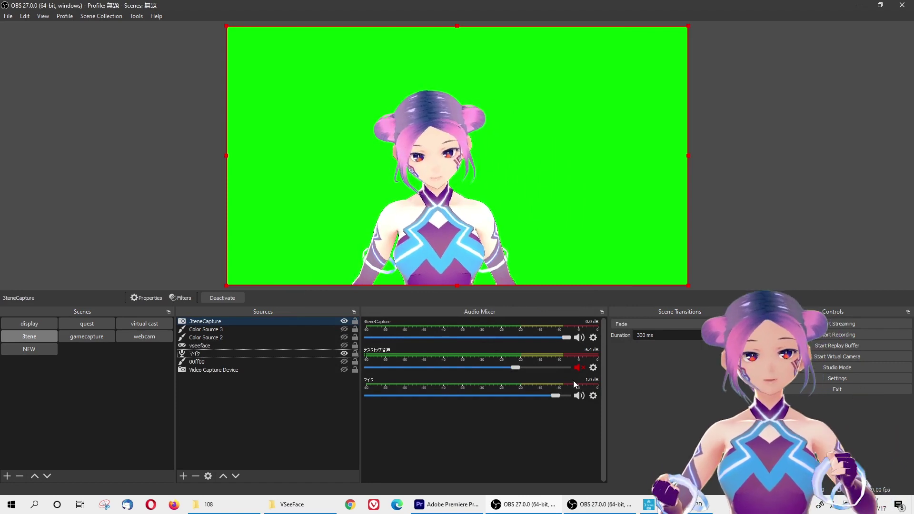
right_click(193, 322)
- Add a Chroma Key effect filter to the 3teneCapture source
click(216, 310)
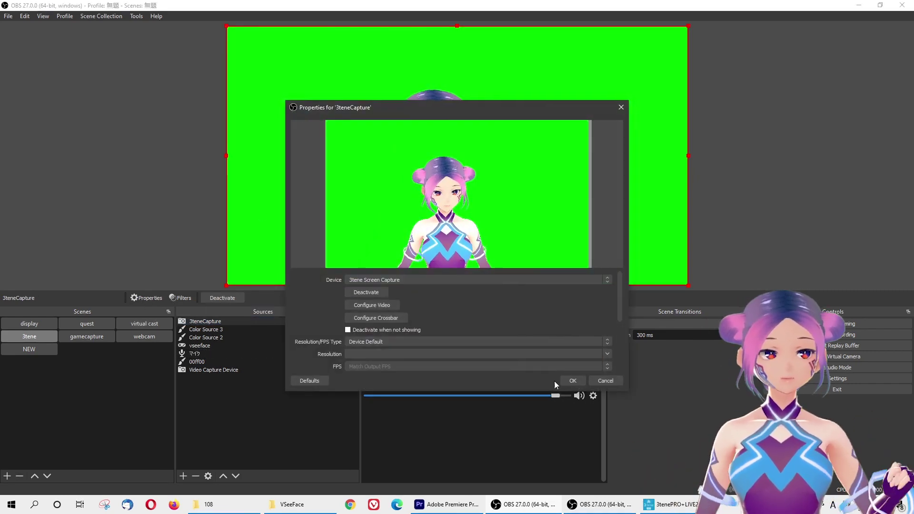
click(612, 379)
right_click(208, 322)
click(238, 307)
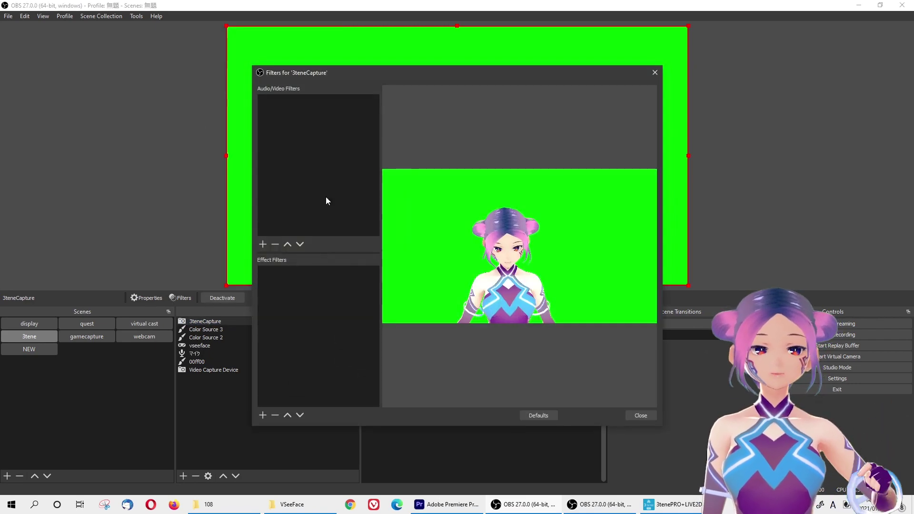
click(260, 414)
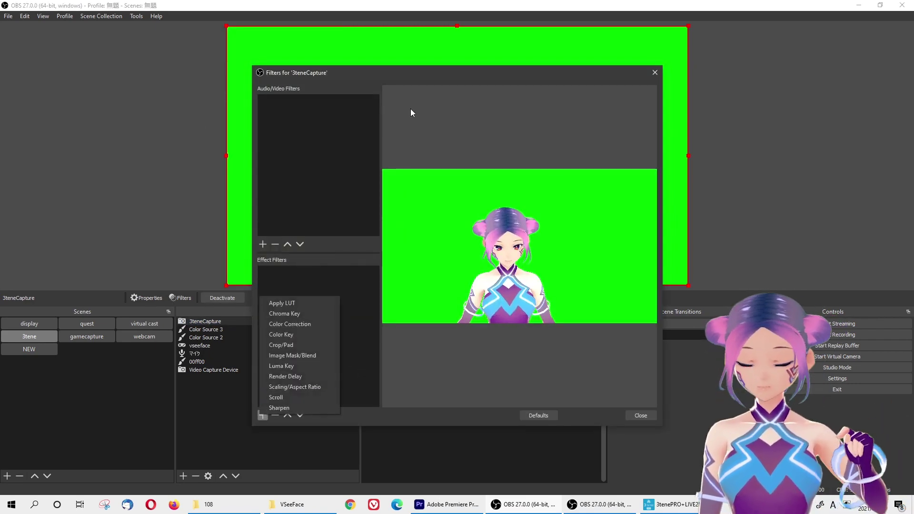
click(318, 314)
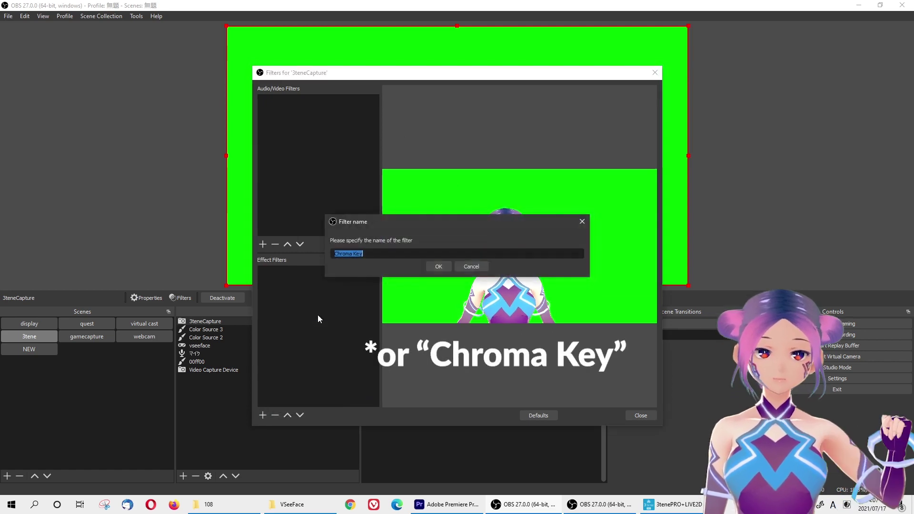
click(439, 266)
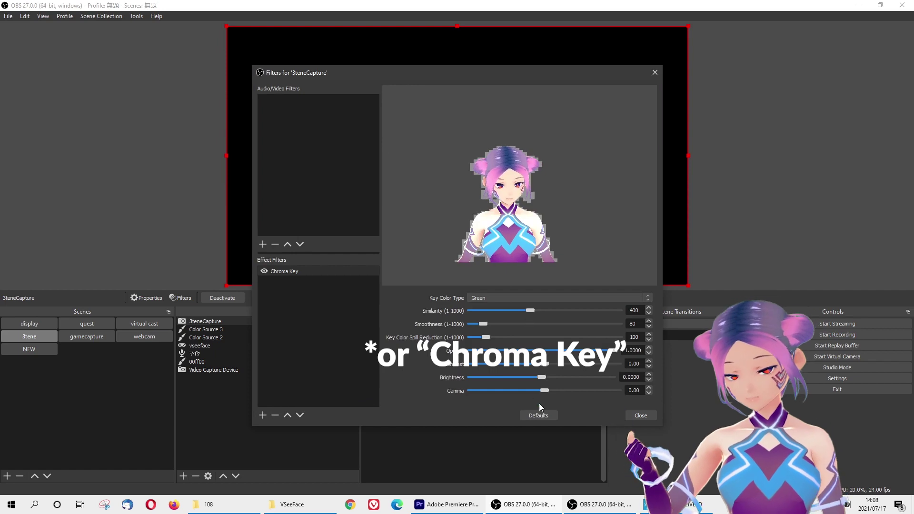
click(642, 414)
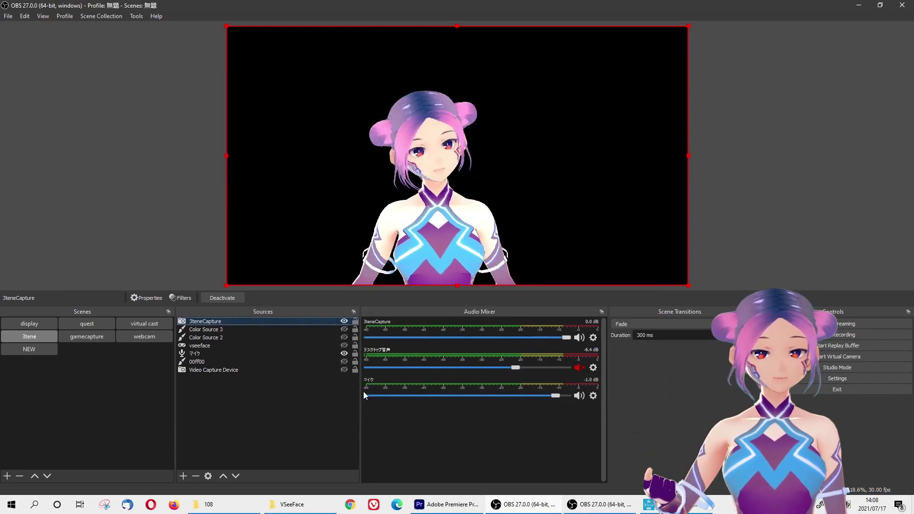
- Make the Video Capture Device visible so the game footage plays behind the keyed 3tene avatar
click(344, 371)
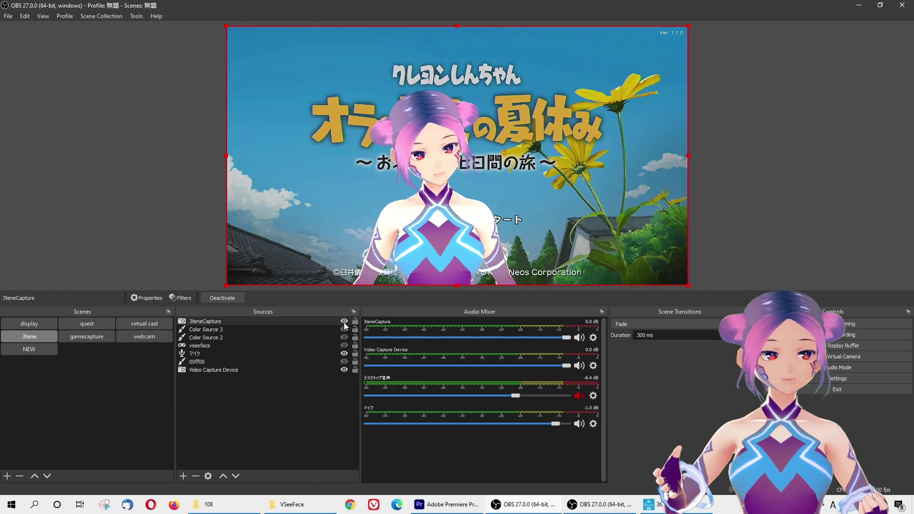
- Disable the Chroma Key filter on 3teneCapture so the avatar shows over solid green
right_click(307, 319)
click(325, 301)
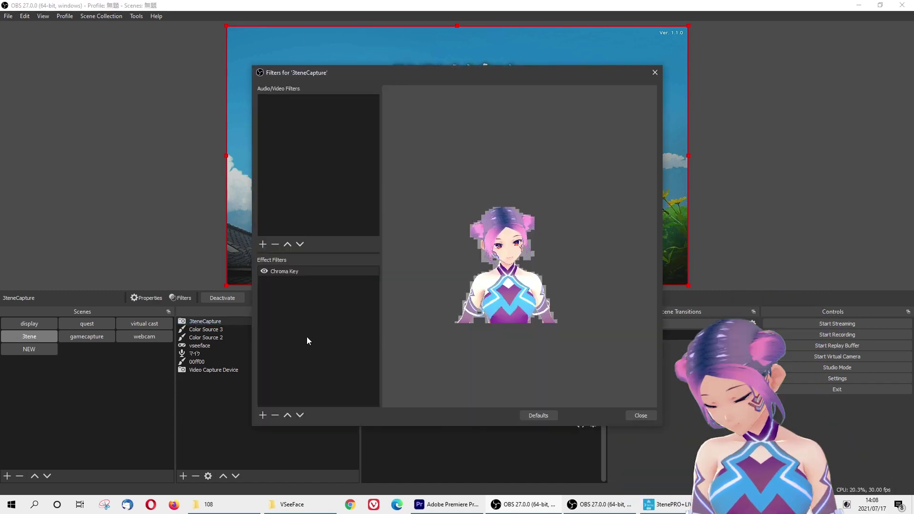
click(289, 272)
click(264, 271)
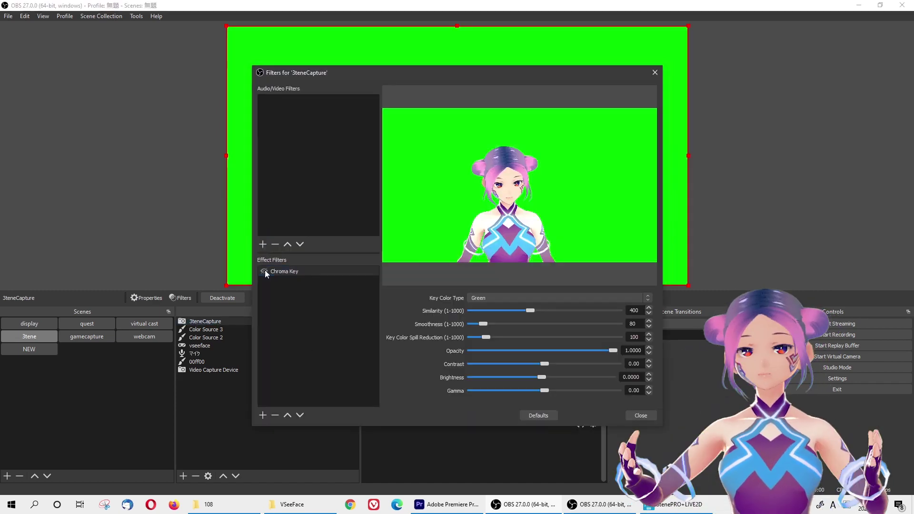
click(650, 416)
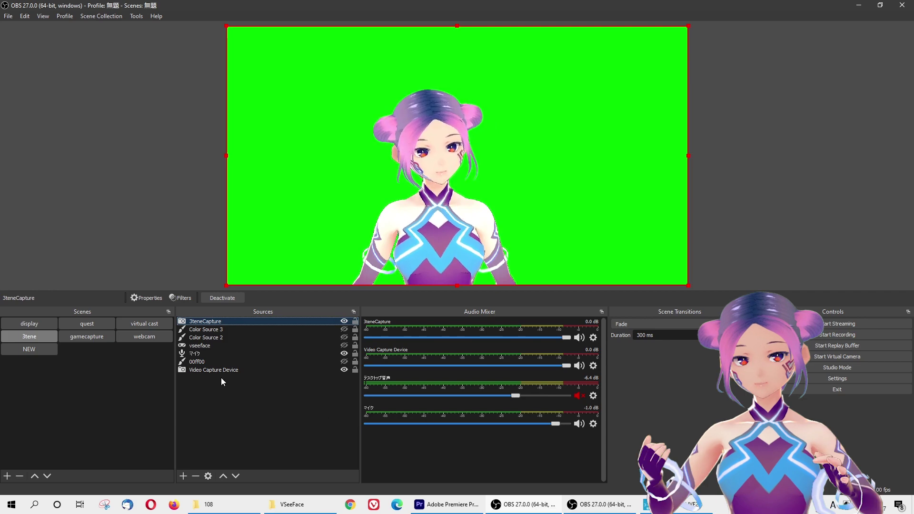
right_click(259, 321)
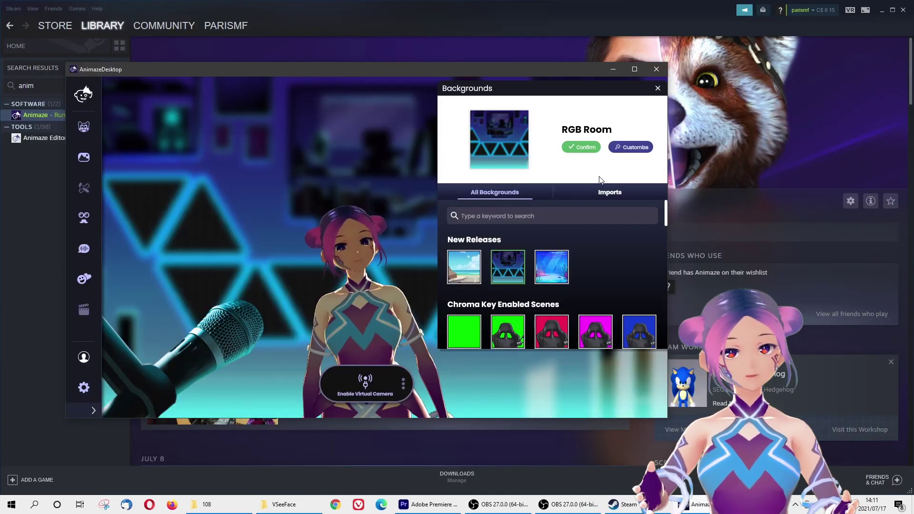
- Preview the Underwater background, then apply Beach Road behind the Animaze avatar
scroll(273, 307, up, 3)
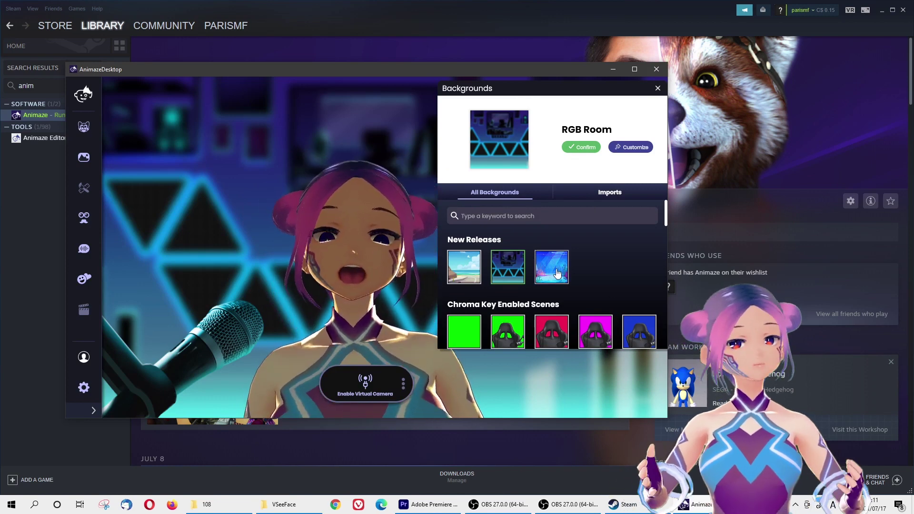
click(555, 272)
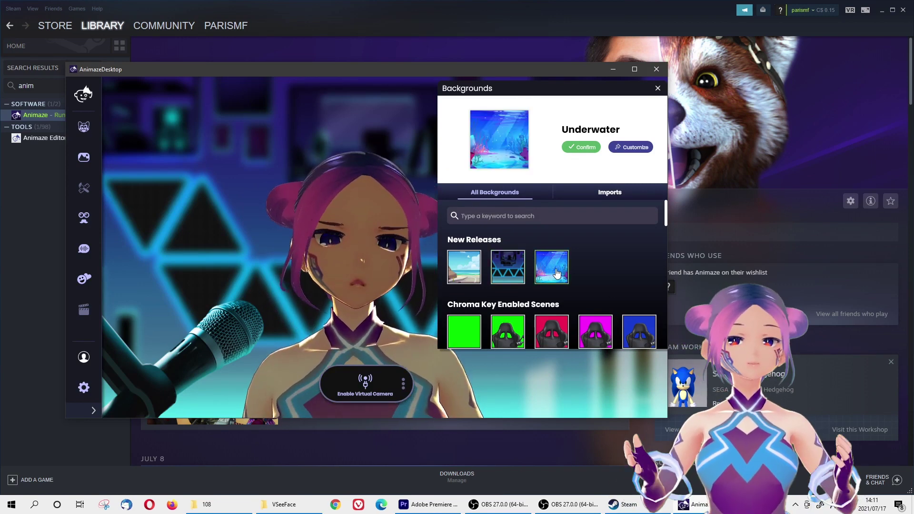
click(464, 266)
click(586, 147)
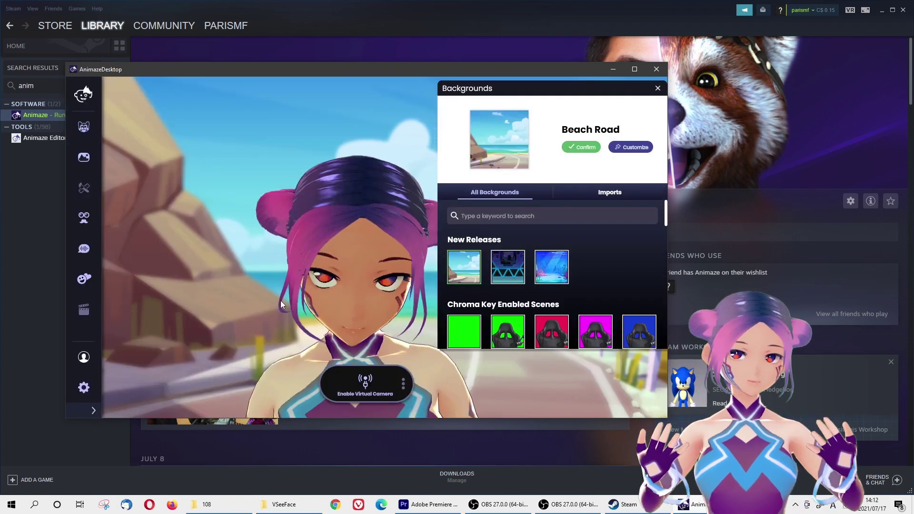
- Apply the green sunburst and red curtain backgrounds, then try the tatami room
scroll(631, 297, down, 6)
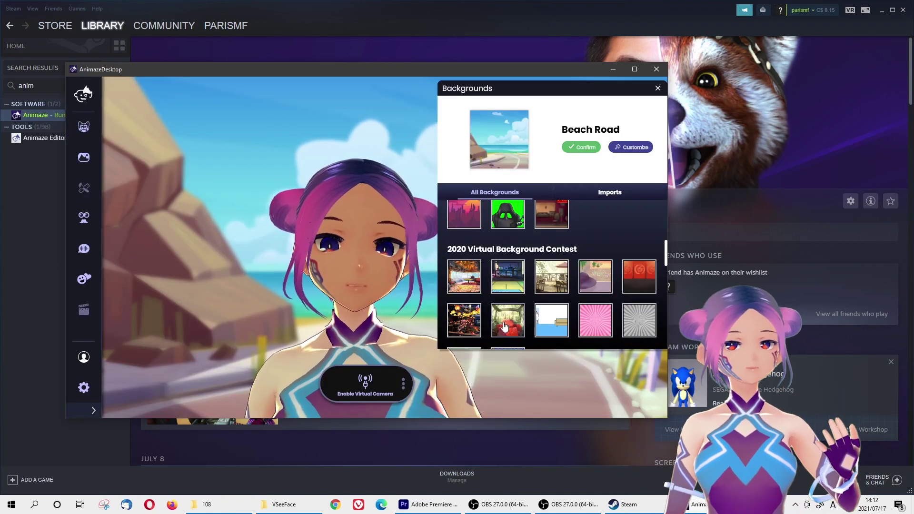
click(464, 307)
click(576, 147)
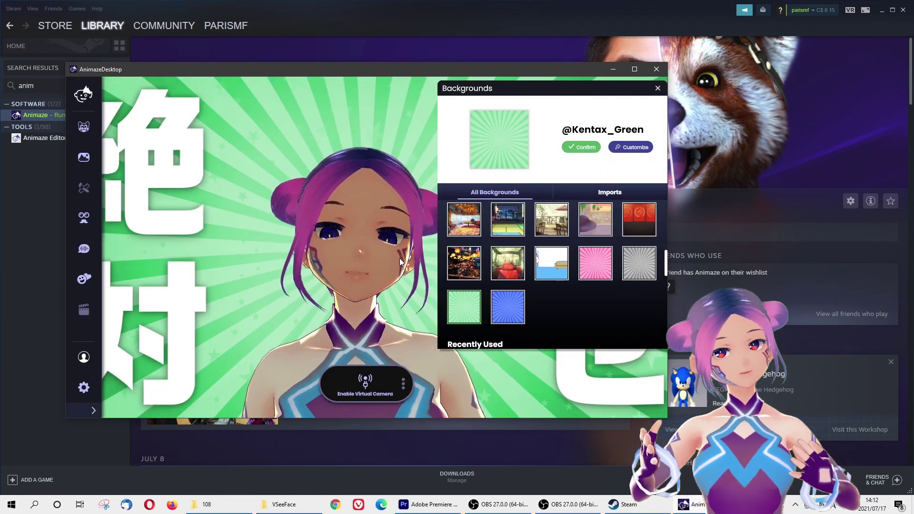
click(639, 219)
click(581, 148)
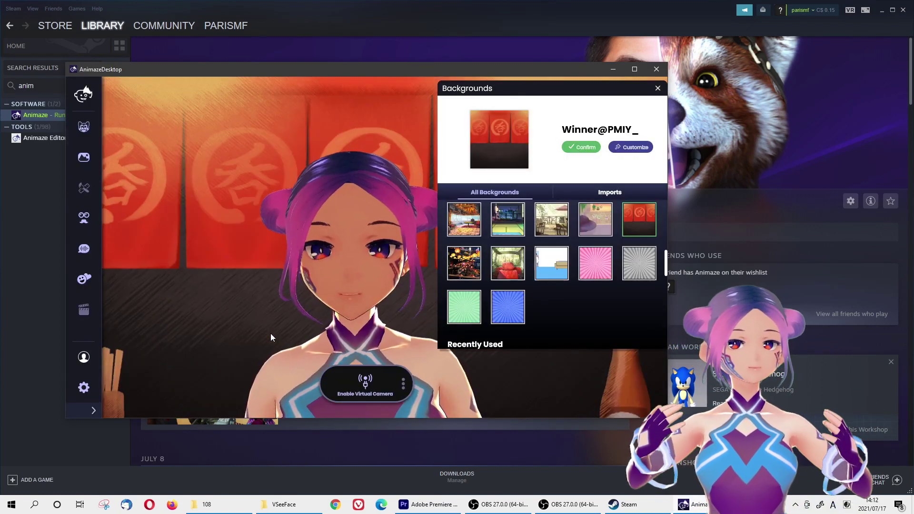
click(466, 219)
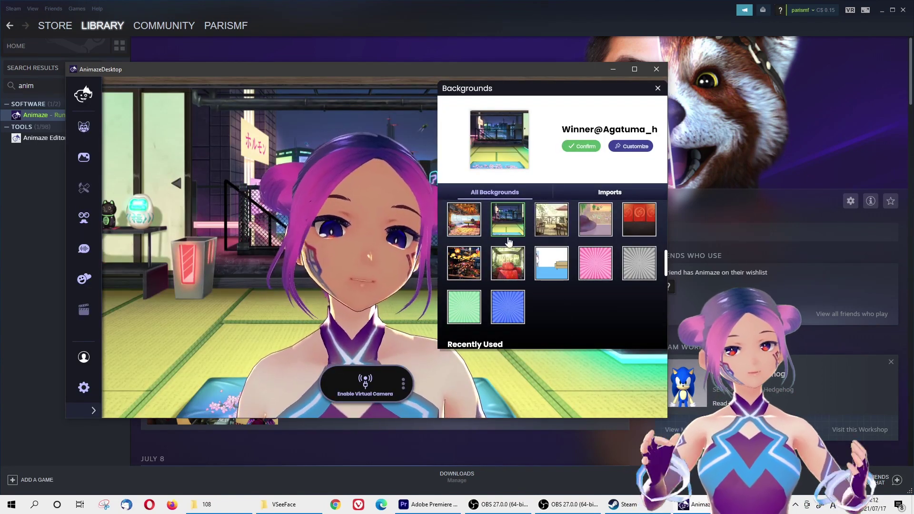
scroll(568, 258, up, 5)
scroll(568, 259, down, 2)
- Try the Green screen and Stream backdrops, then apply the HotTub Green-Screen background
click(464, 274)
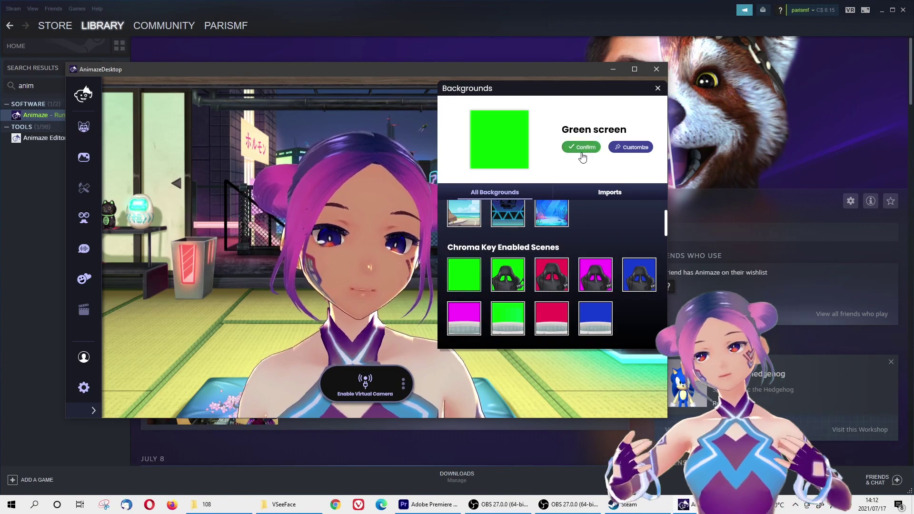
click(508, 275)
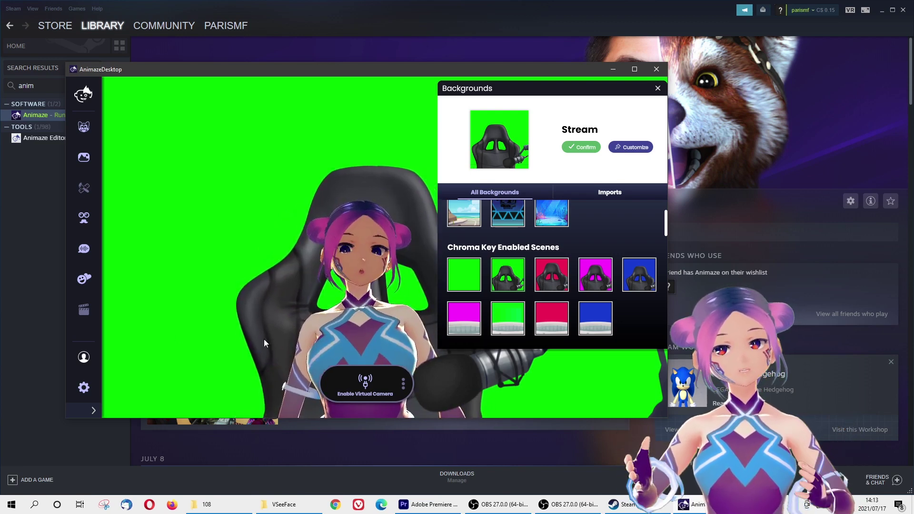
click(519, 323)
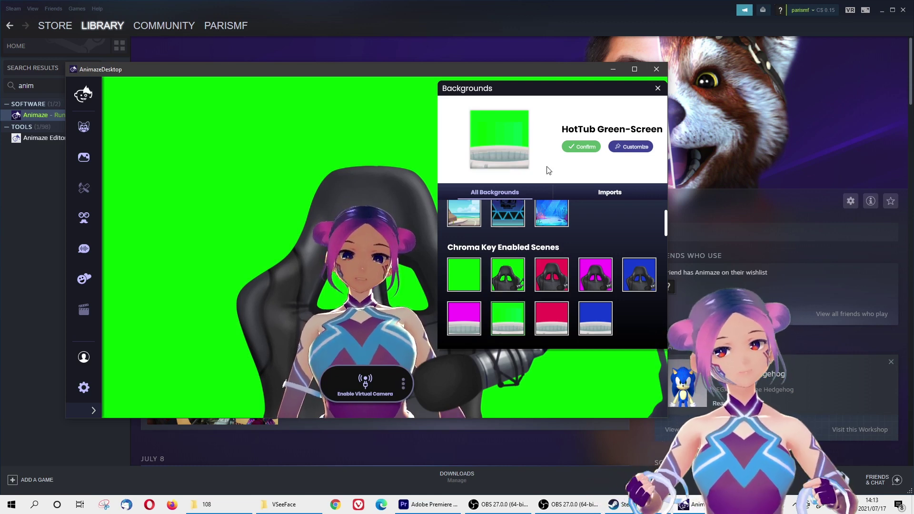
click(583, 148)
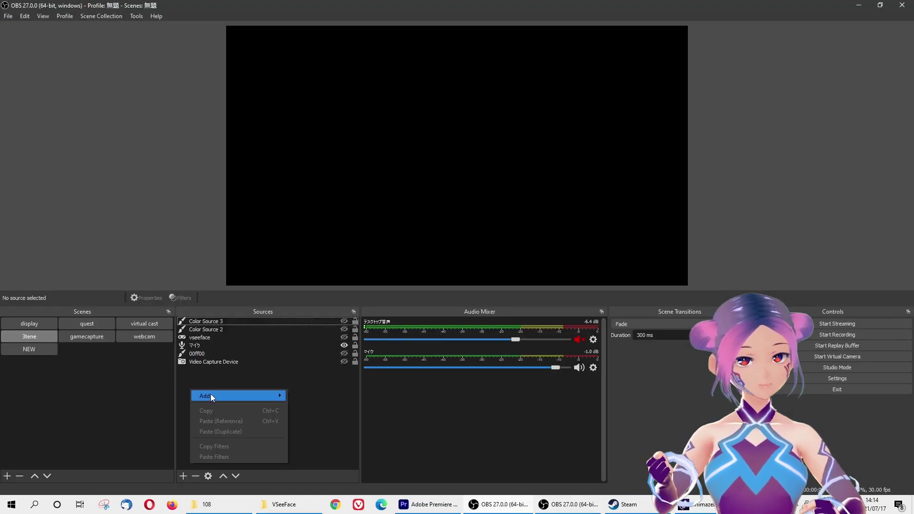
- Add a new Video Capture Device source named 'animaze'
mouse_move(213, 392)
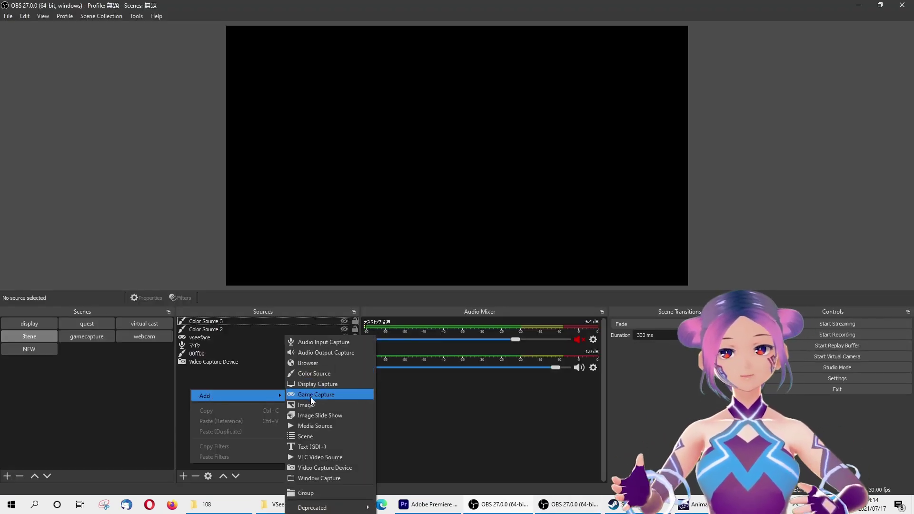
click(341, 470)
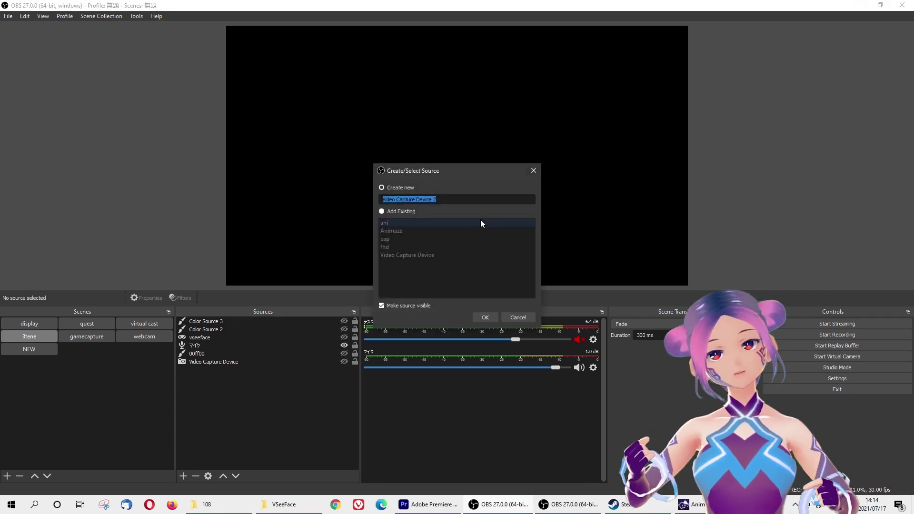
text(animaze)
key(Return)
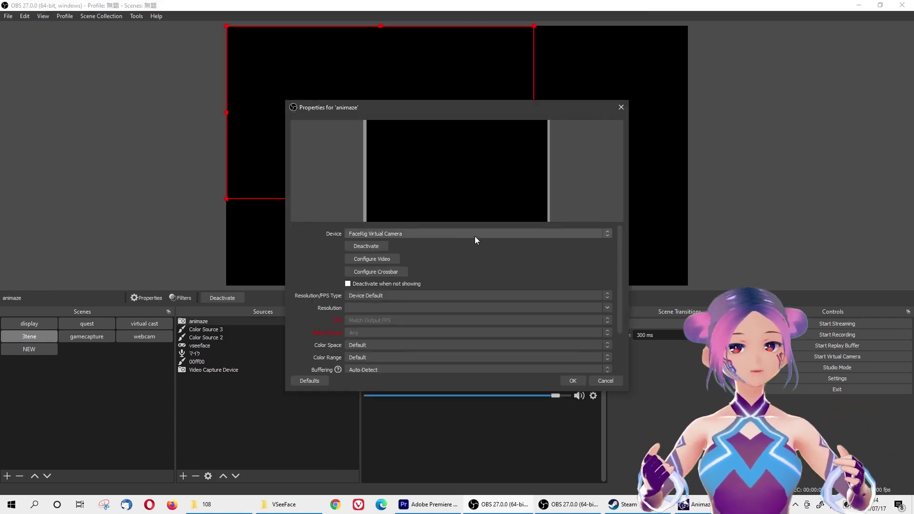
- Set its device to Animaze Virtual Camera and stretch it to fill the canvas
click(469, 234)
click(434, 249)
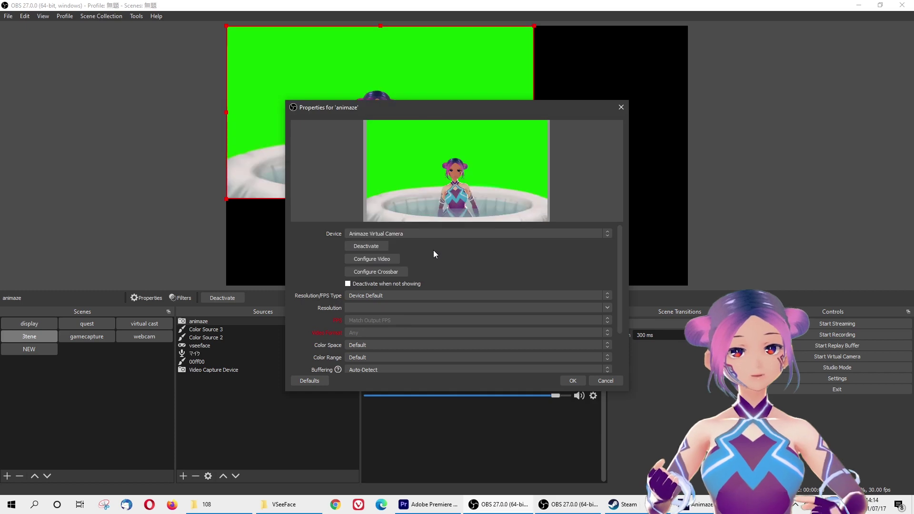
click(574, 380)
drag(534, 199, 687, 283)
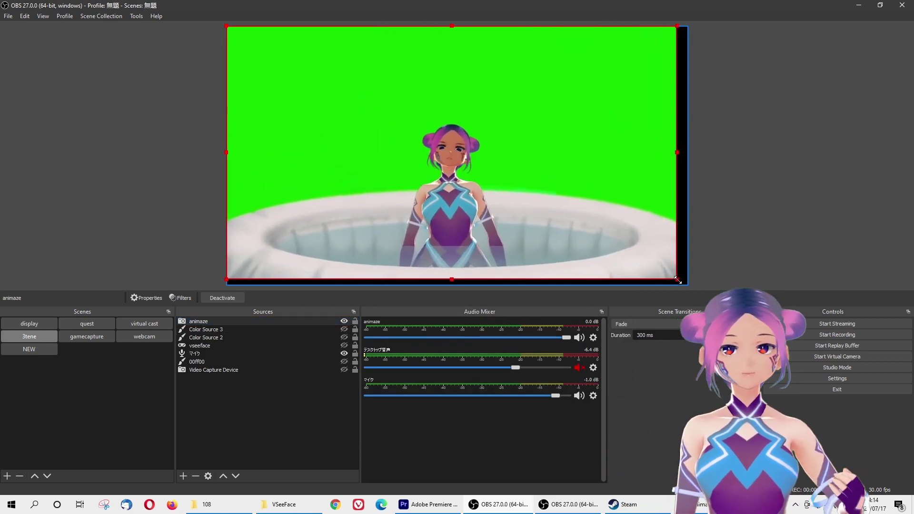
- Add a Color Key filter to the animaze source
click(739, 235)
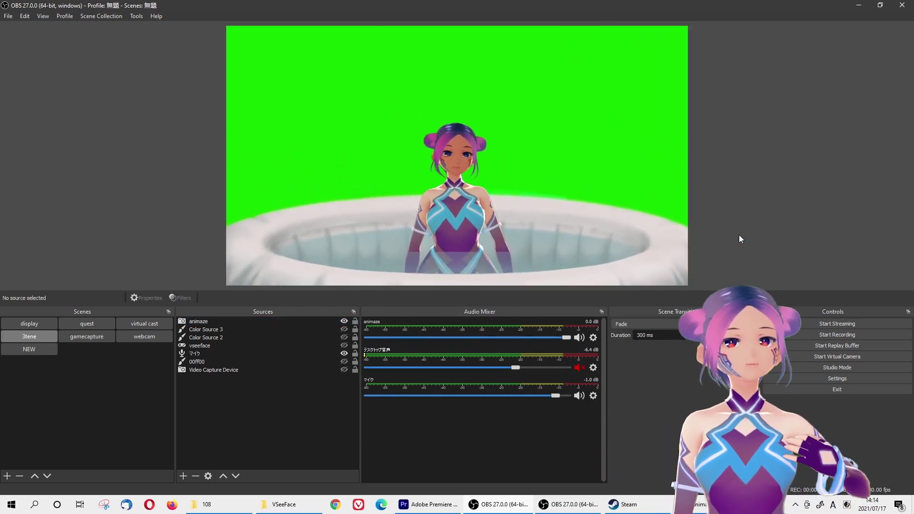
right_click(213, 326)
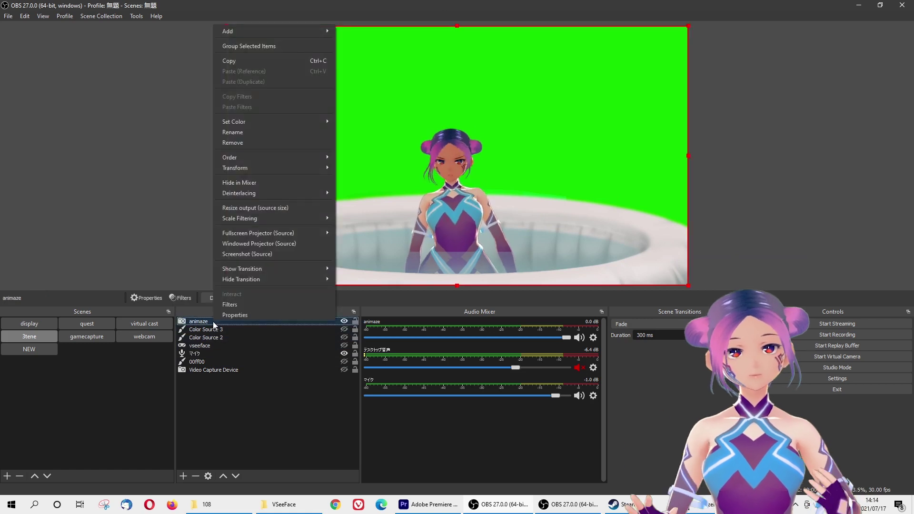
click(241, 303)
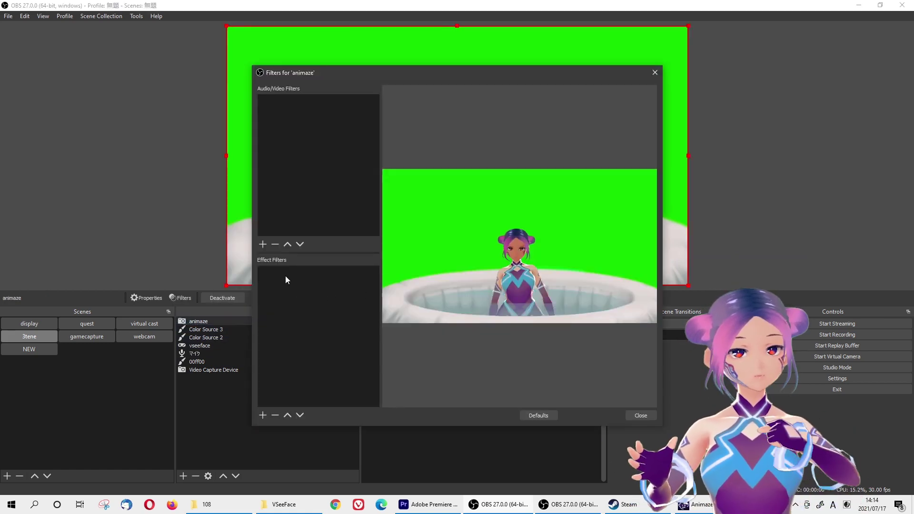
click(263, 415)
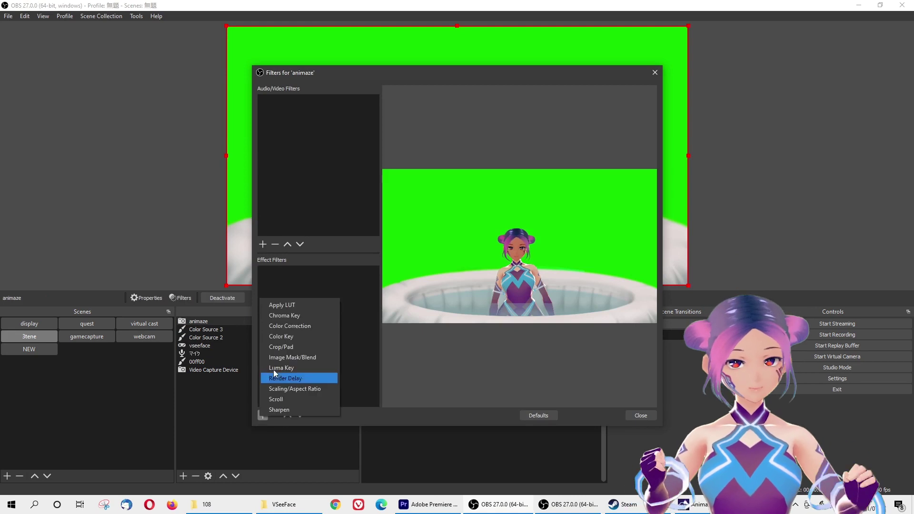
click(301, 336)
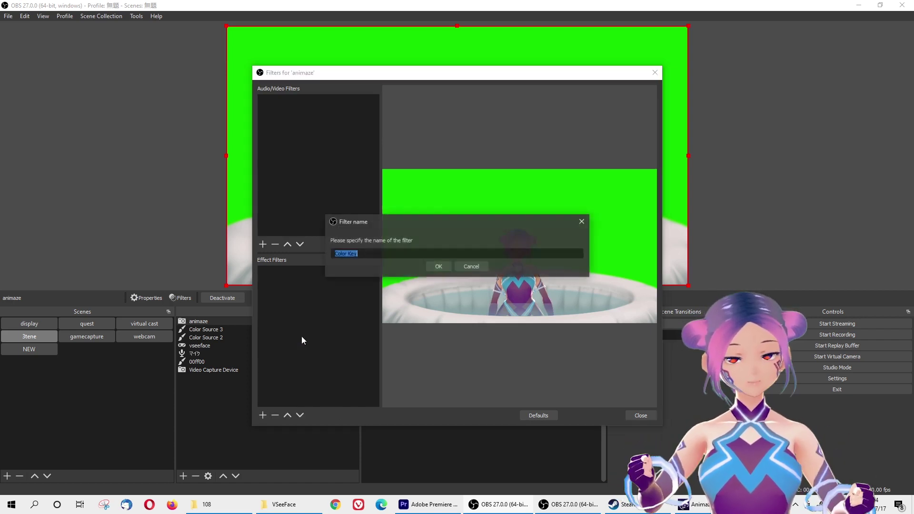
click(437, 266)
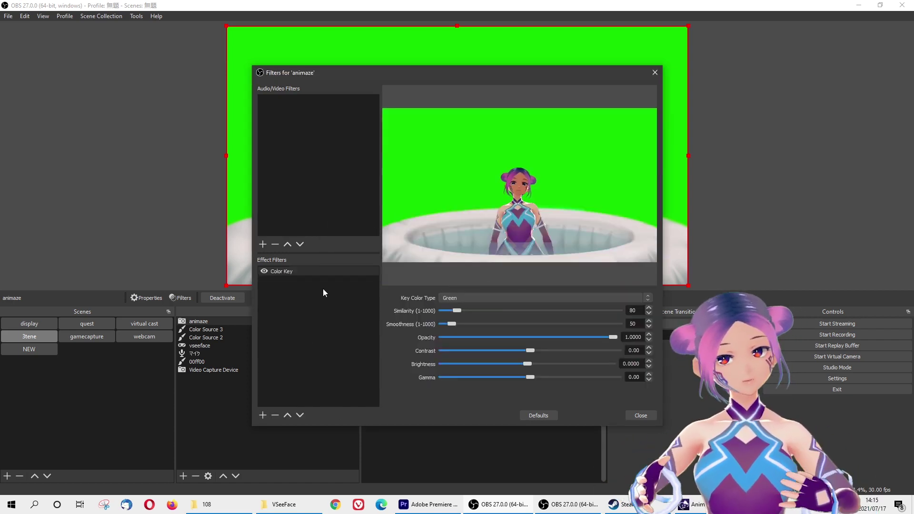
- Set a custom key colour sampled from the green backdrop (#10d500) and raise Similarity
click(487, 298)
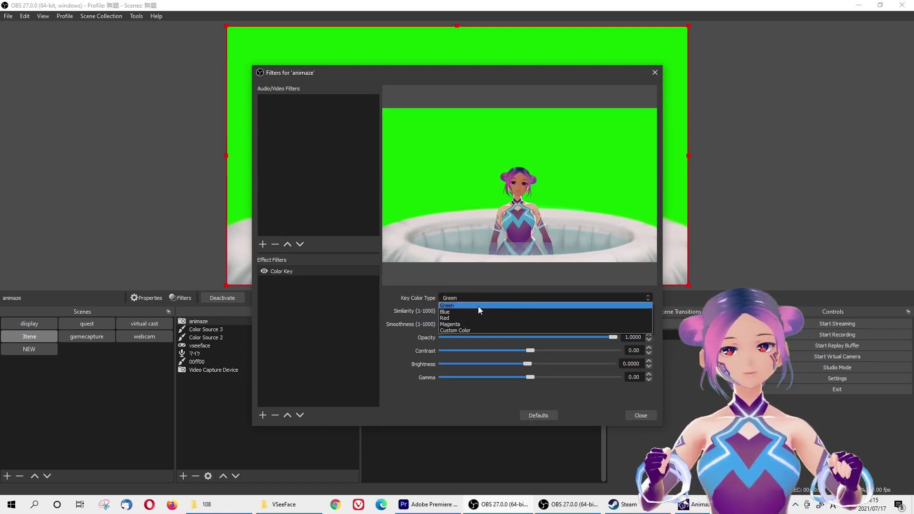
click(470, 329)
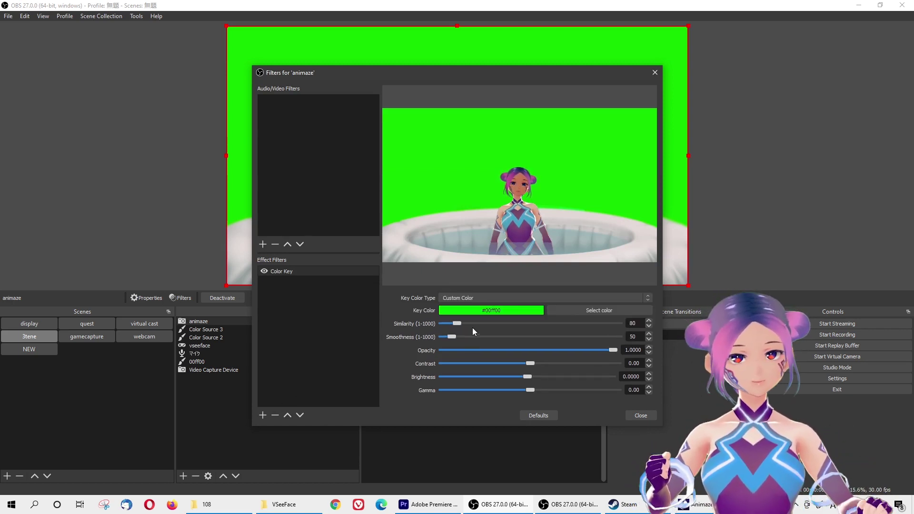
click(580, 309)
drag(448, 145, 256, 125)
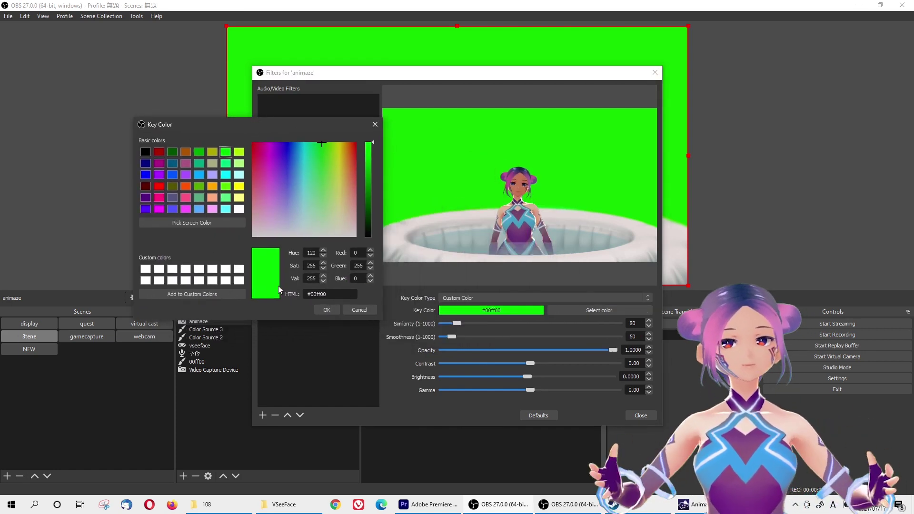
click(184, 222)
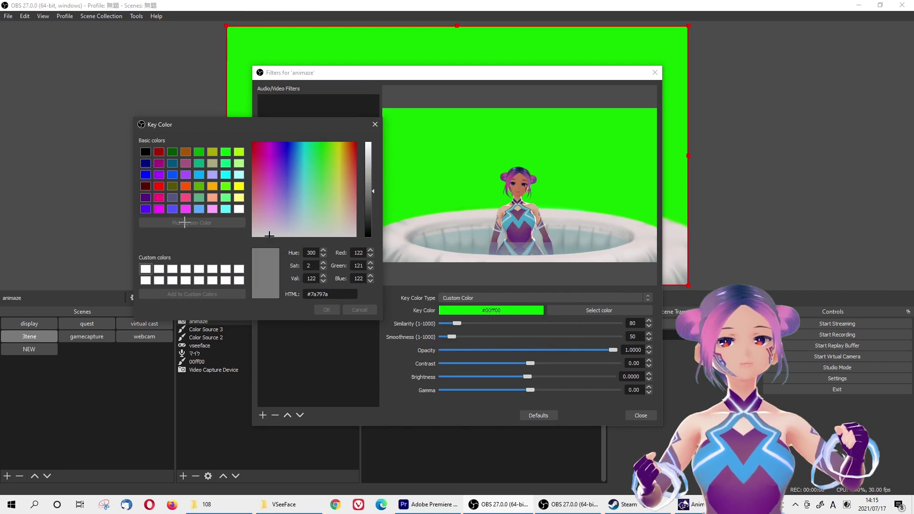
click(556, 128)
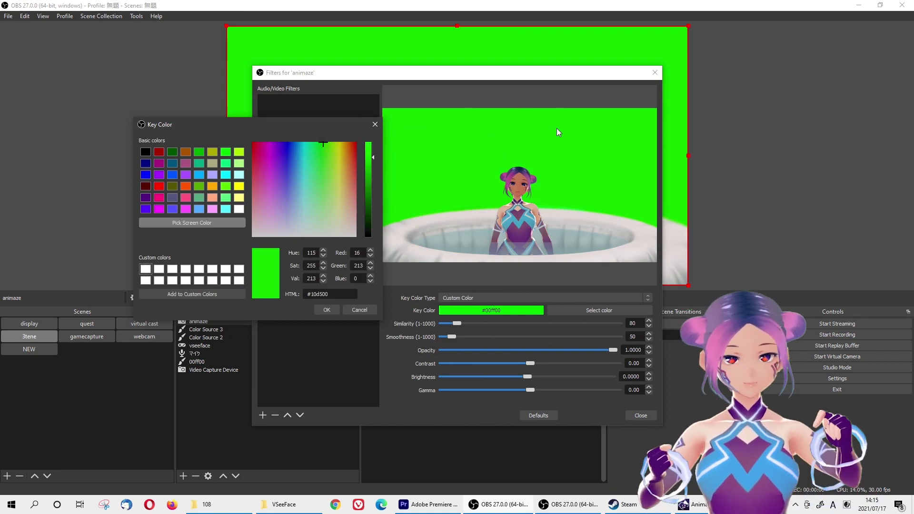
click(327, 310)
drag(452, 325, 493, 322)
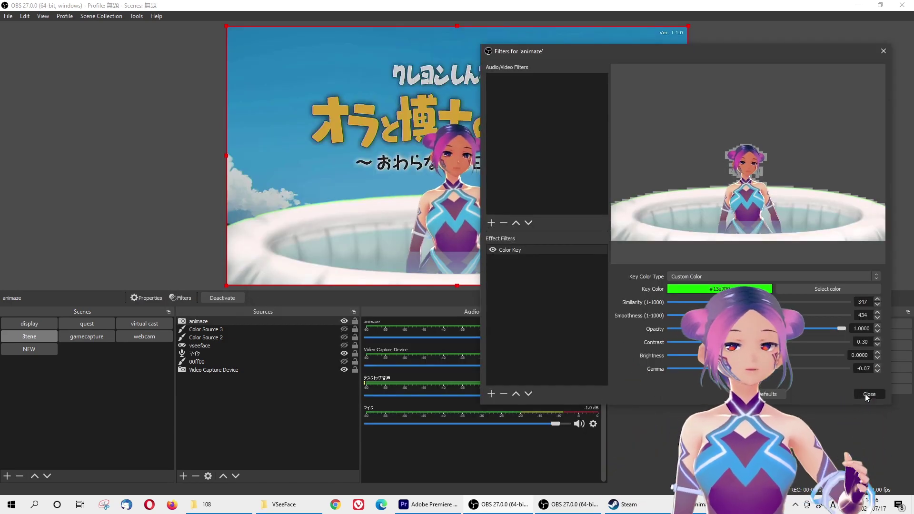
- Close the animaze Filters window, leaving the hot-tub avatar keyed over the game footage
click(868, 394)
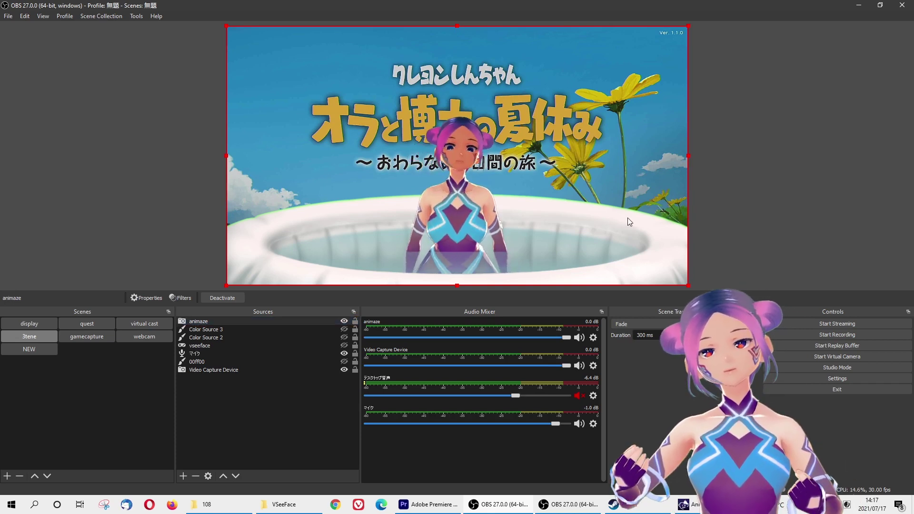
- Drag the animaze avatar lower in the canvas and check the source's options menu
drag(501, 79, 501, 110)
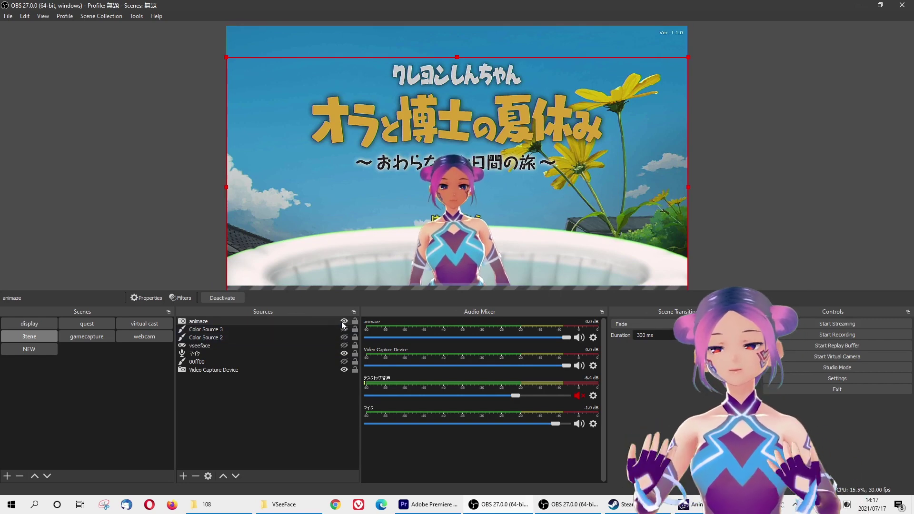
right_click(308, 322)
click(329, 315)
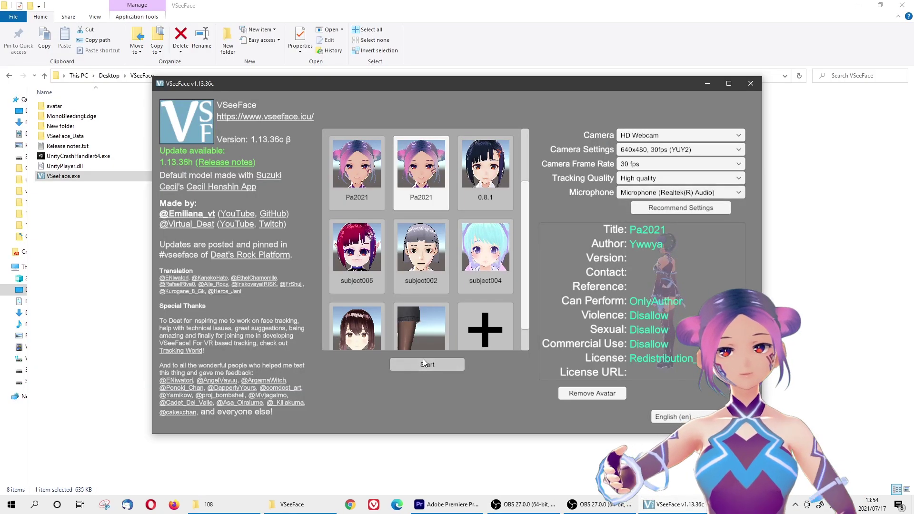
click(484, 305)
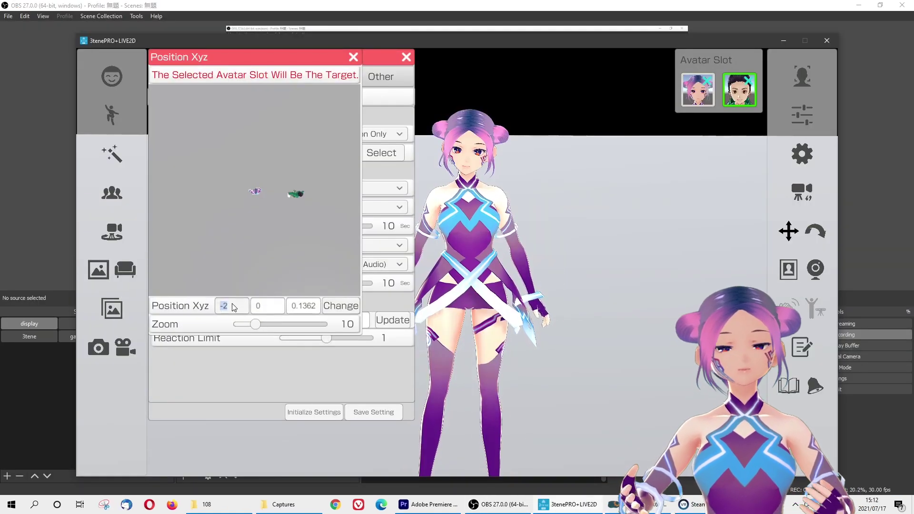
- Set the hoodie avatar's X position to 2 to move it left
text(2)
click(340, 306)
click(263, 306)
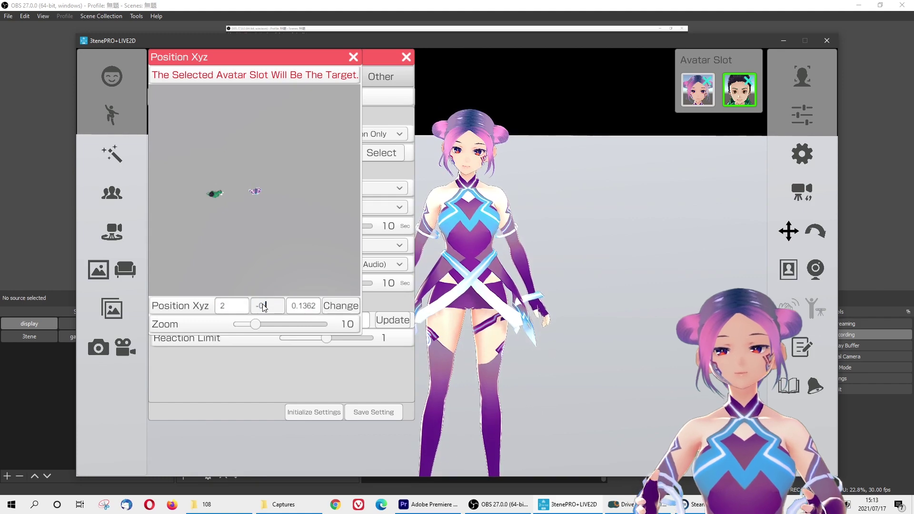
click(353, 58)
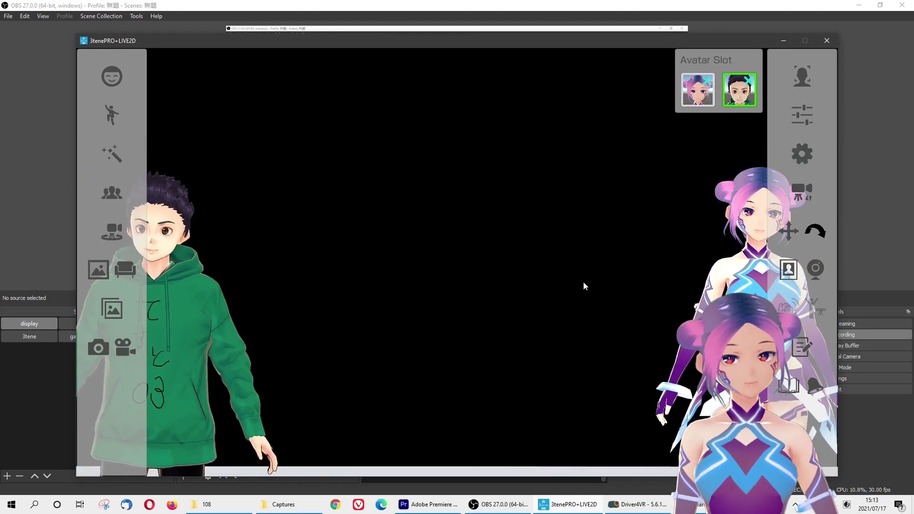
- Give the 3tene stage a solid green custom-colour background
click(98, 270)
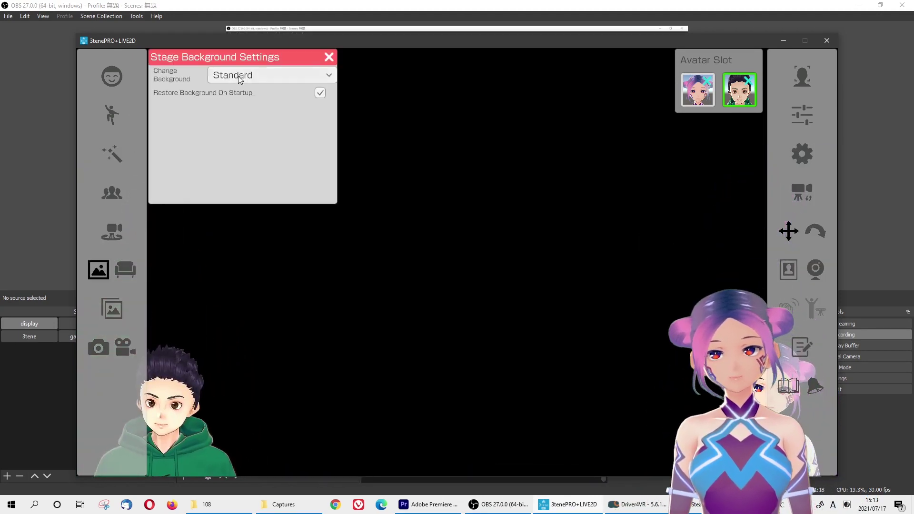
click(240, 77)
click(233, 93)
click(236, 116)
click(481, 319)
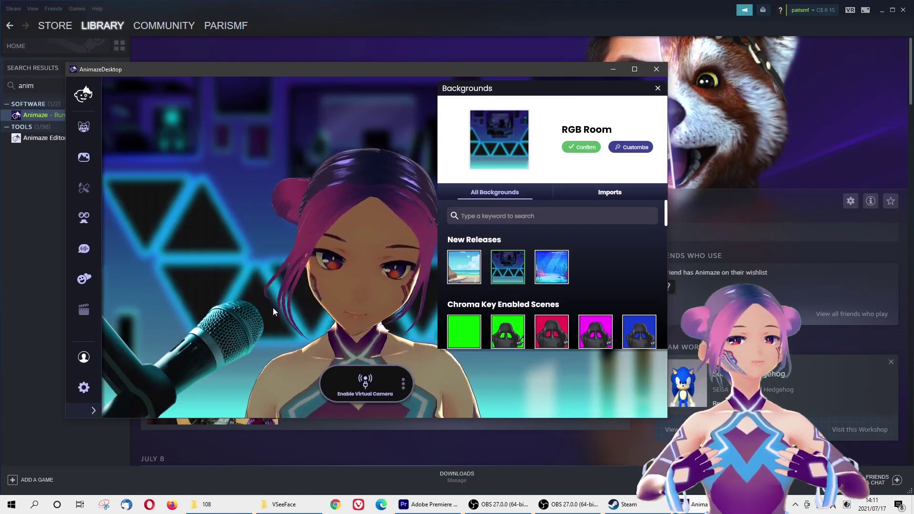
- Switch the Animaze backdrop from RGB Room to Beach Road
click(464, 266)
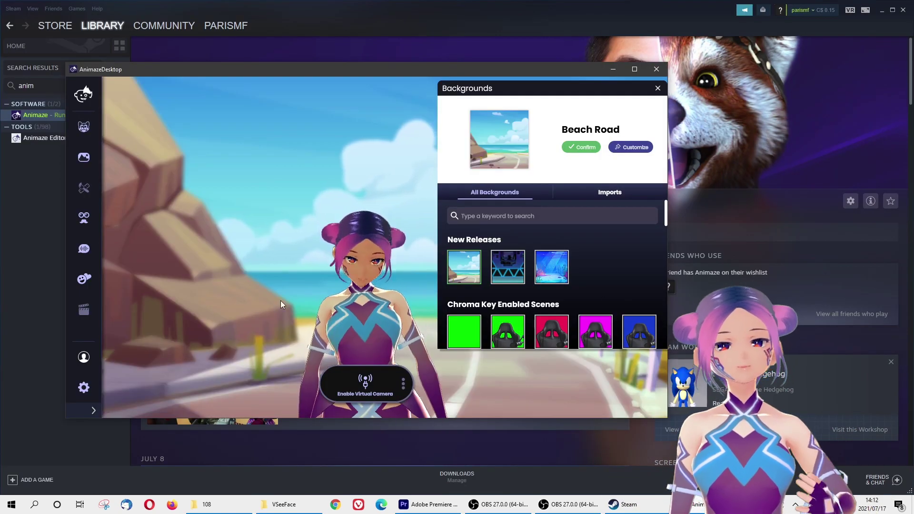